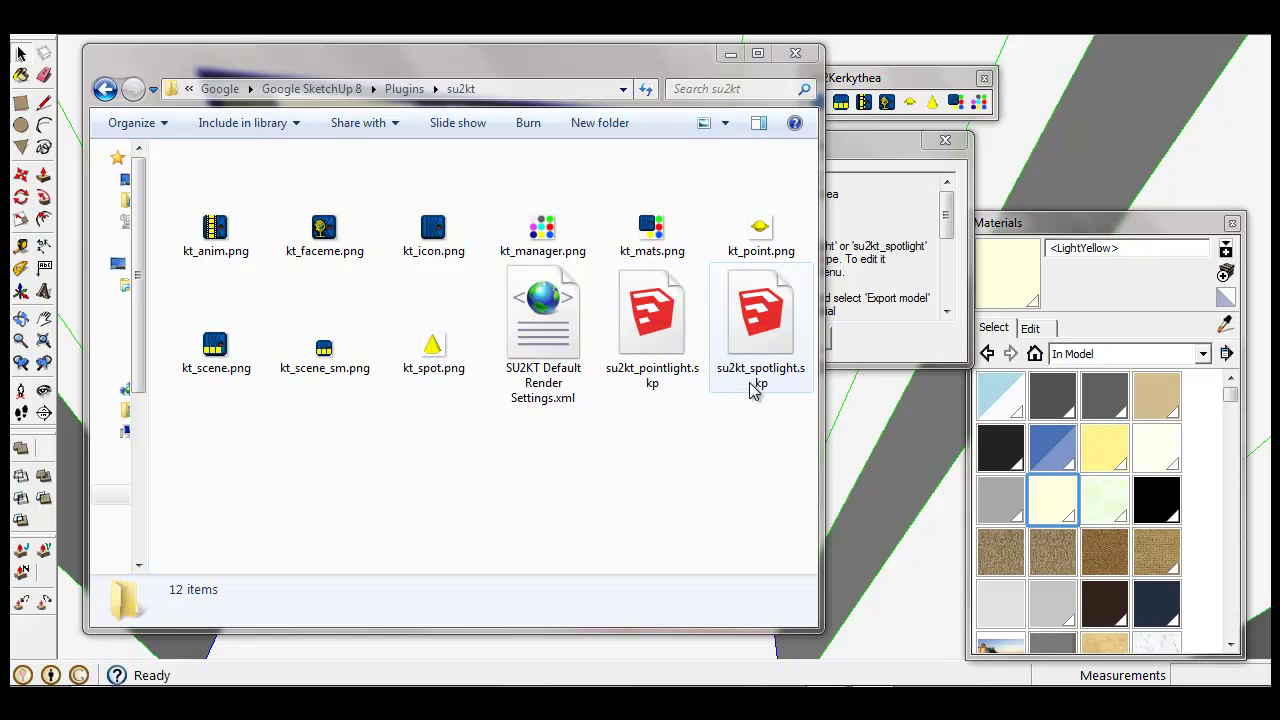
- Check the KT Lights and su2kt light models in the SketchUp 8 Components folder, and close the folder window
{"action": "left_click", "coordinate": [153, 89]}
{"action": "left_click", "coordinate": [176, 198]}
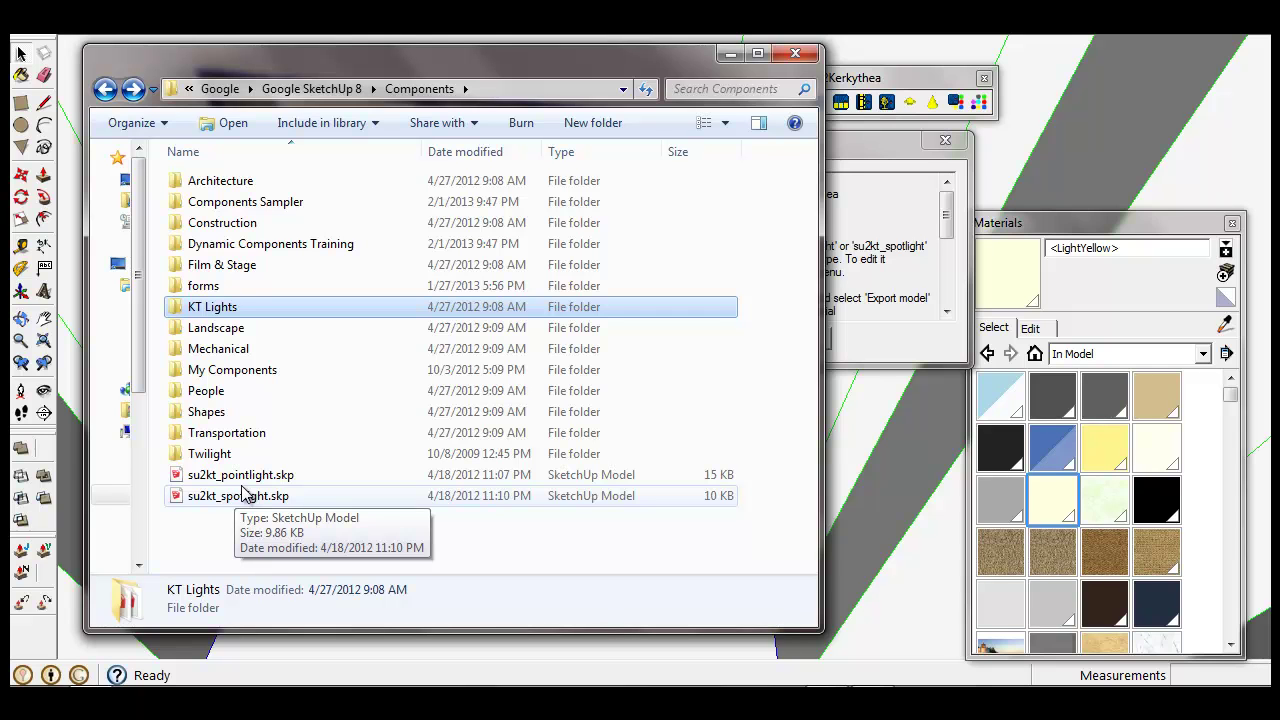
{"action": "left_click", "coordinate": [798, 54]}
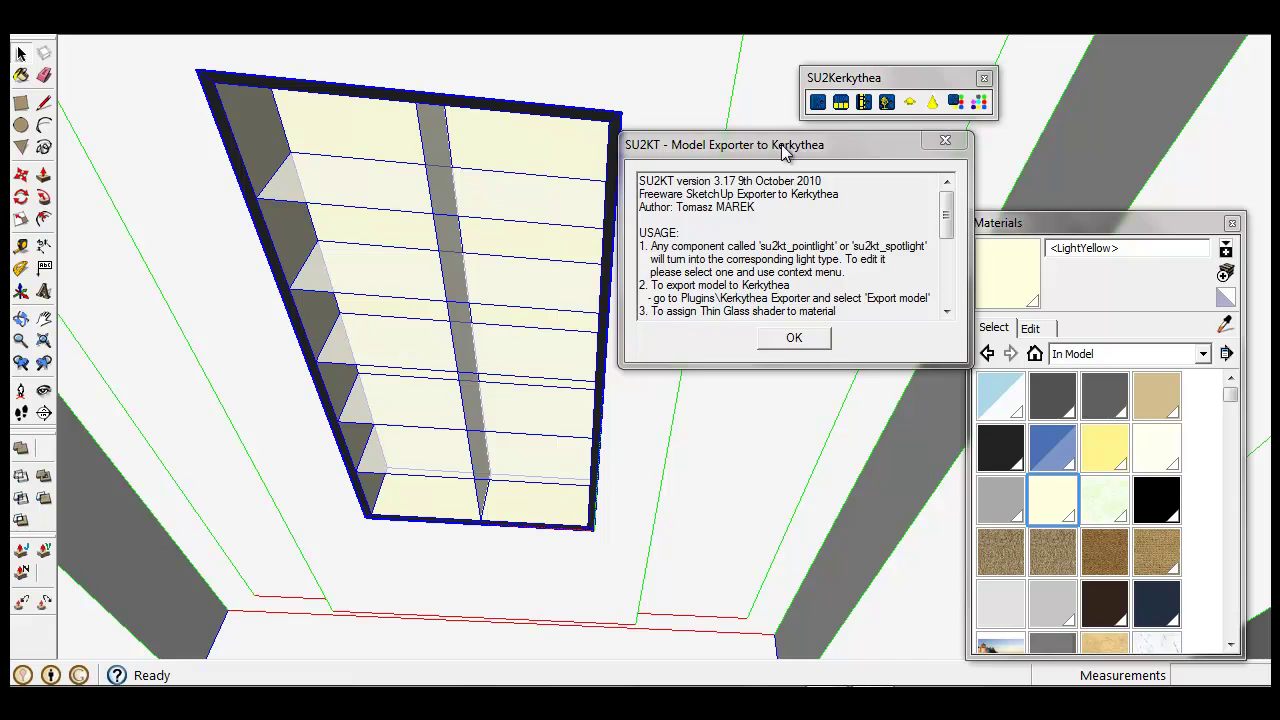
- Find the naming rule for always-bright materials in the SU2KT usage notes and copy the word EmitFake
{"action": "left_click_drag", "start_coordinate": [781, 144], "coordinate": [739, 112]}
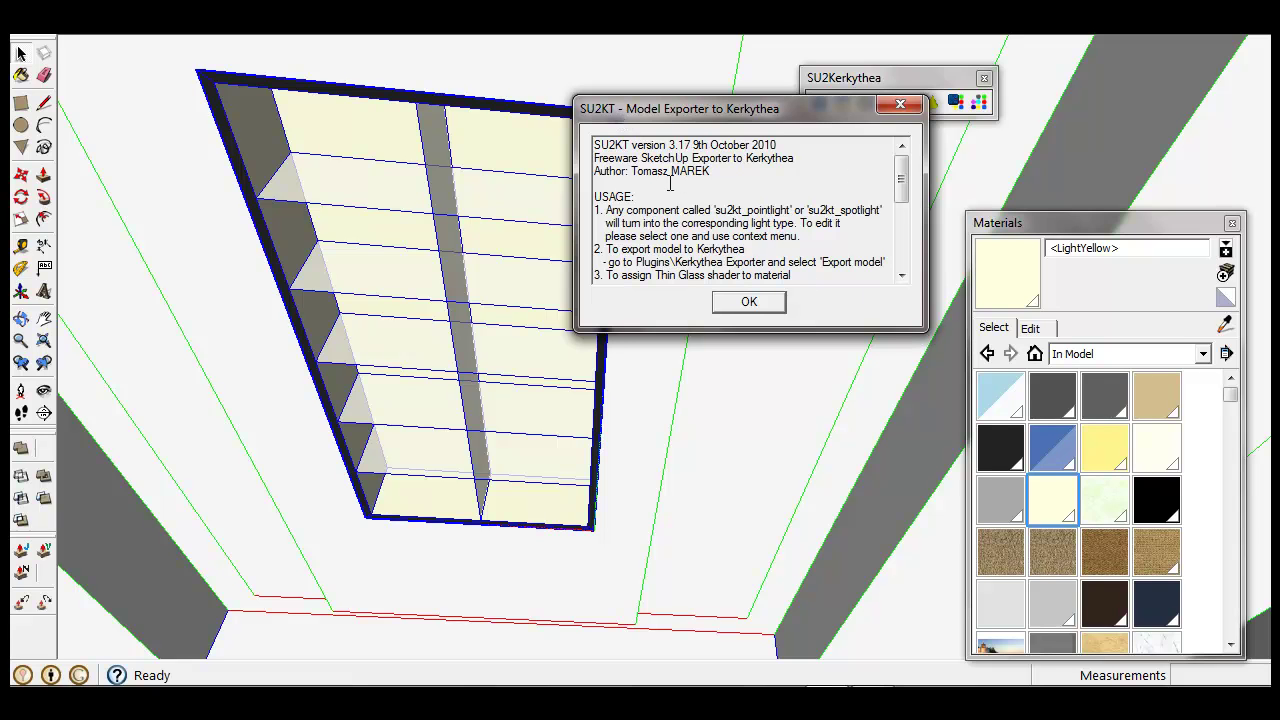
{"action": "mouse_move", "coordinate": [738, 112]}
{"action": "left_mouse_down"}
{"action": "mouse_move", "coordinate": [690, 86]}
{"action": "mouse_move", "coordinate": [738, 110]}
{"action": "left_mouse_up"}
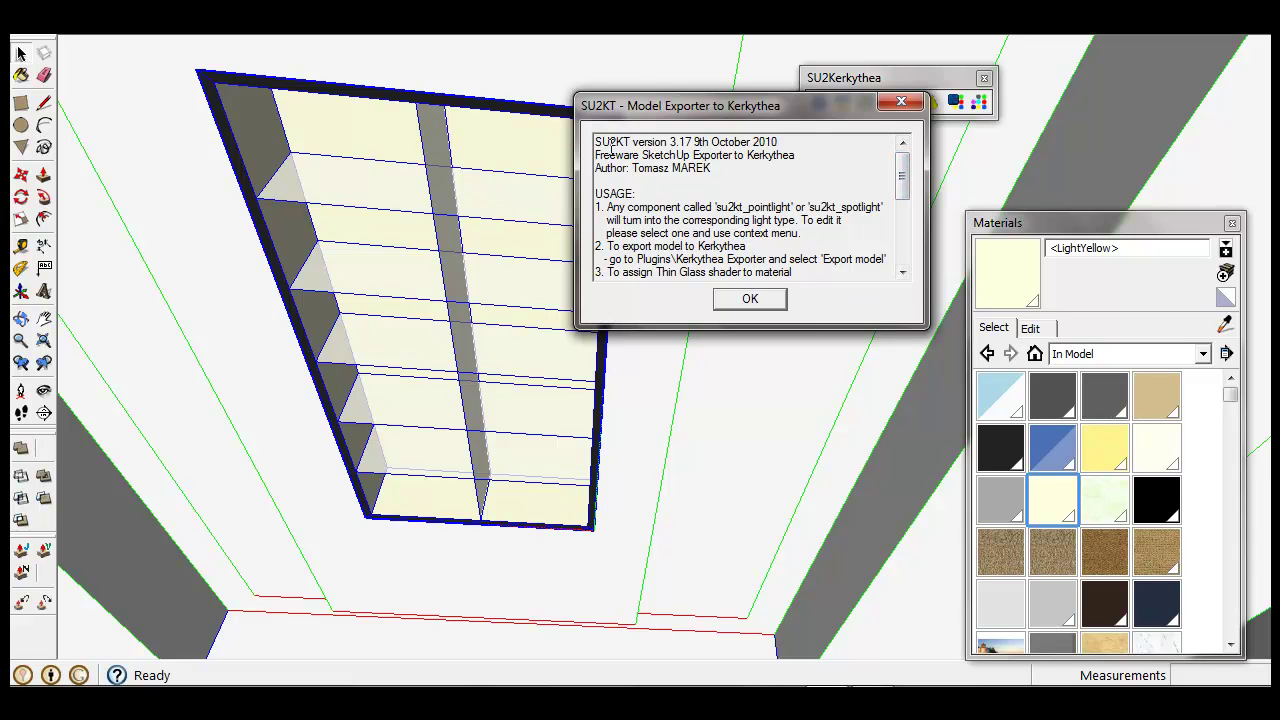
{"action": "left_click_drag", "start_coordinate": [903, 178], "coordinate": [908, 190]}
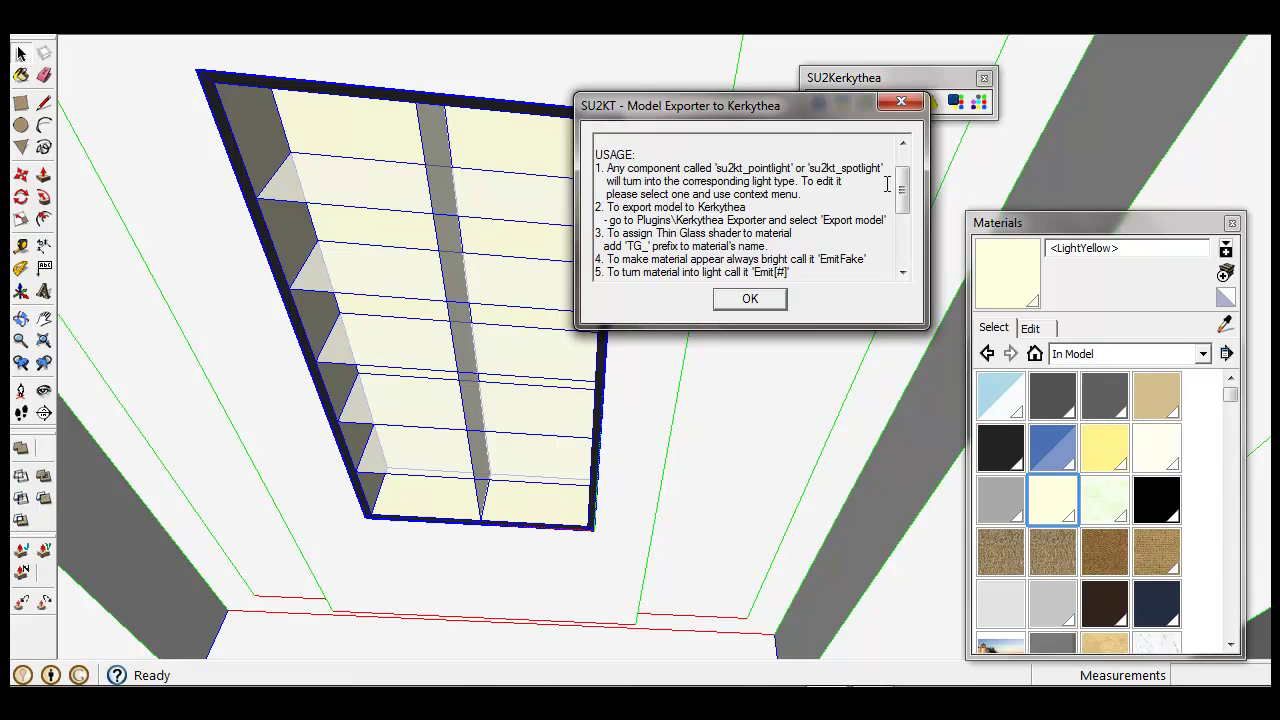
{"action": "left_click_drag", "start_coordinate": [903, 187], "coordinate": [907, 214]}
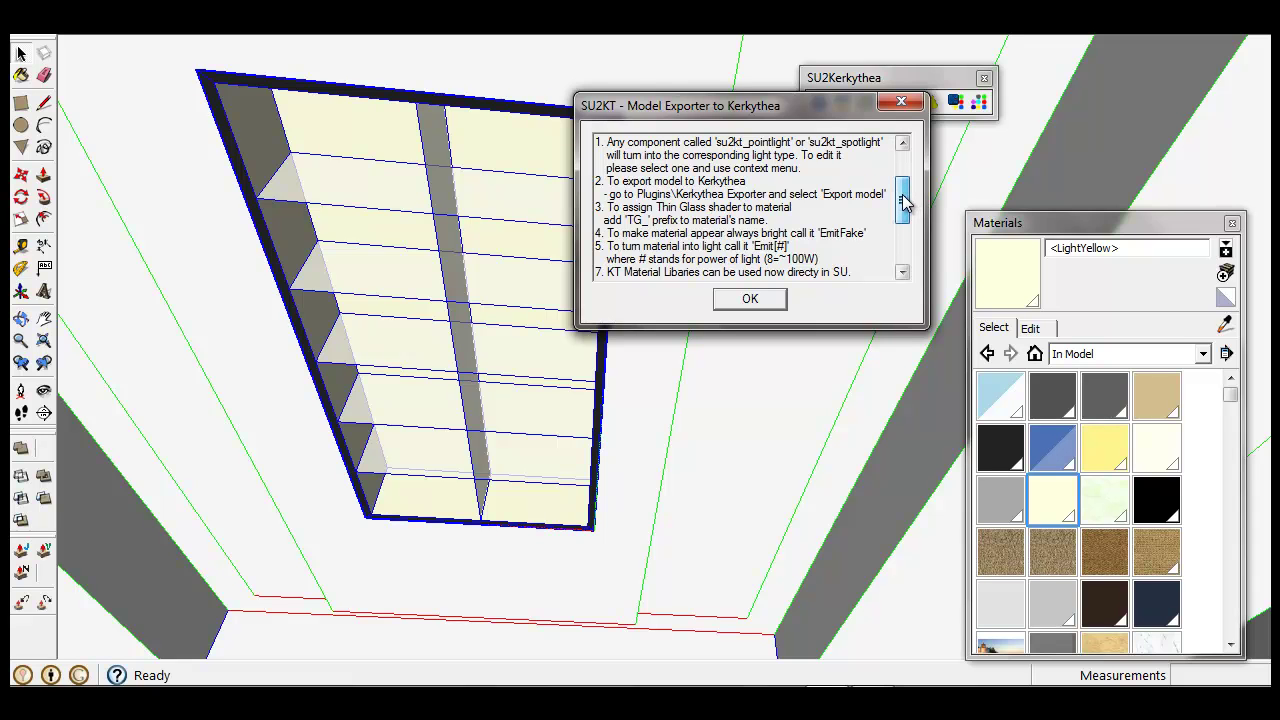
{"action": "scroll", "coordinate": [903, 203], "scroll_direction": "down", "scroll_amount": 1}
{"action": "scroll", "coordinate": [903, 203], "scroll_direction": "down", "scroll_amount": 1}
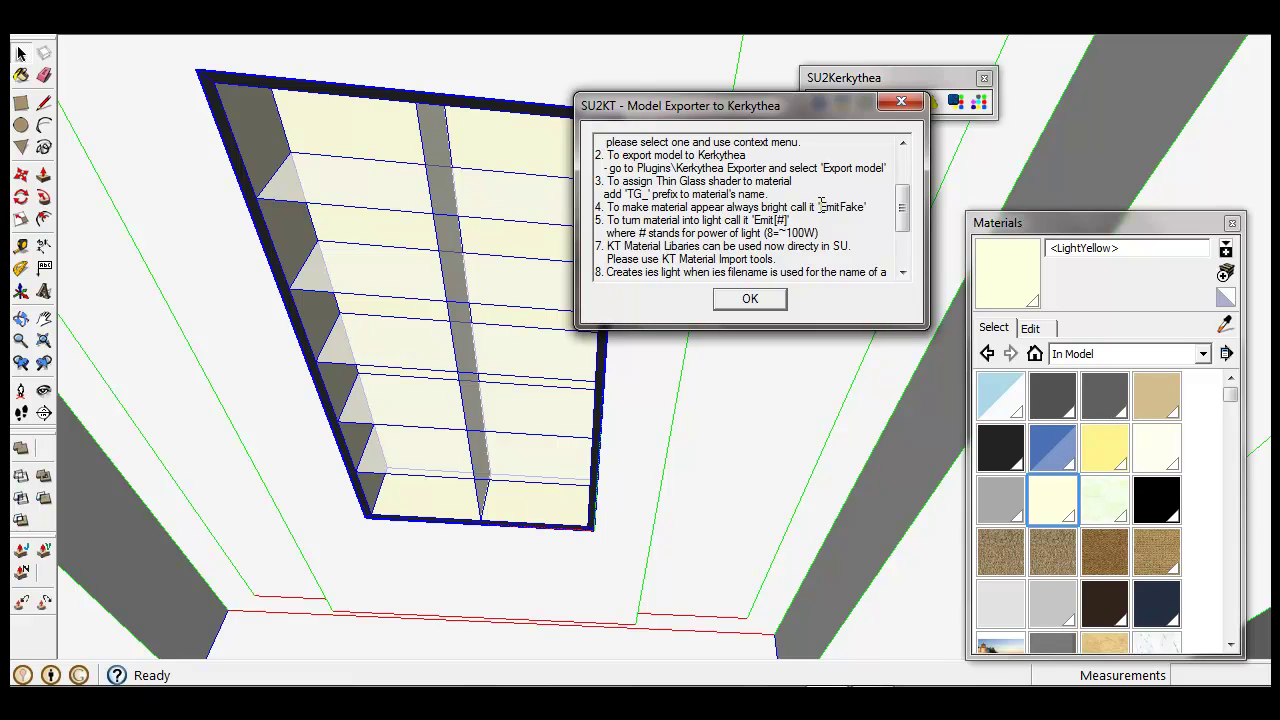
{"action": "left_click_drag", "start_coordinate": [821, 206], "coordinate": [865, 211]}
{"action": "right_click", "coordinate": [851, 203]}
{"action": "left_click", "coordinate": [896, 266]}
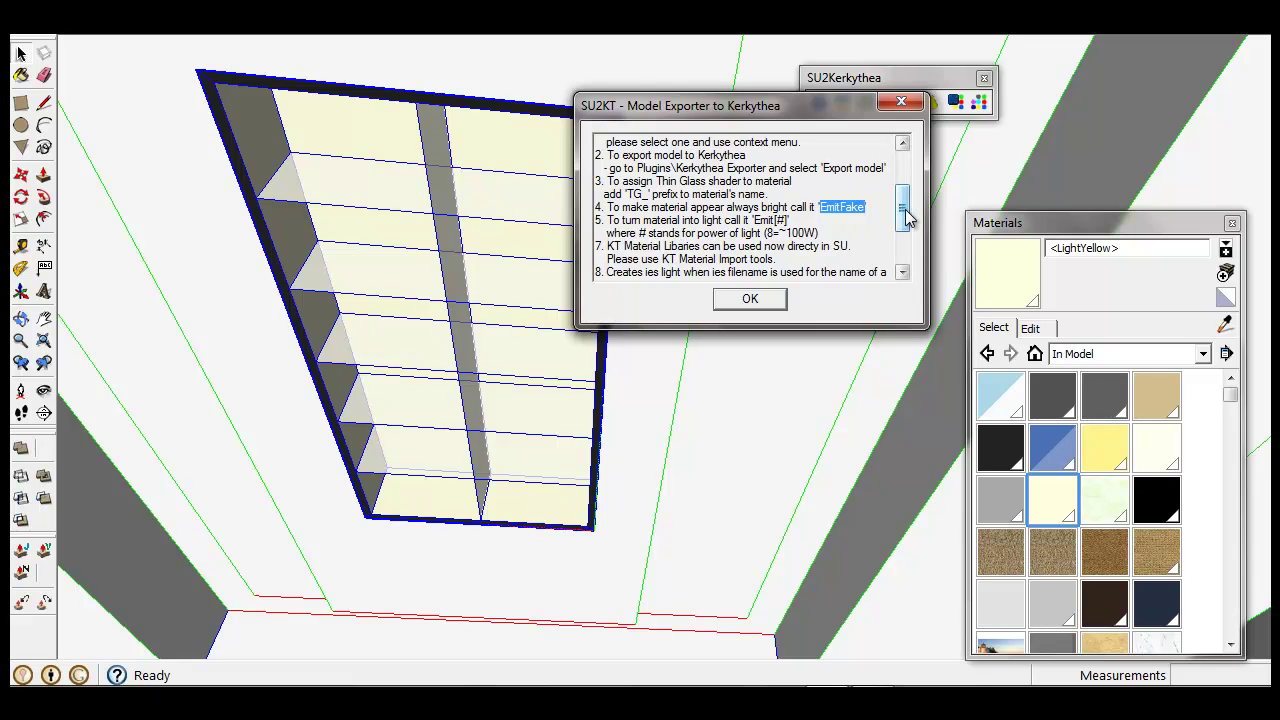
- Read the remaining SU2KT usage notes to the end and close them
{"action": "left_click_drag", "start_coordinate": [908, 218], "coordinate": [907, 233]}
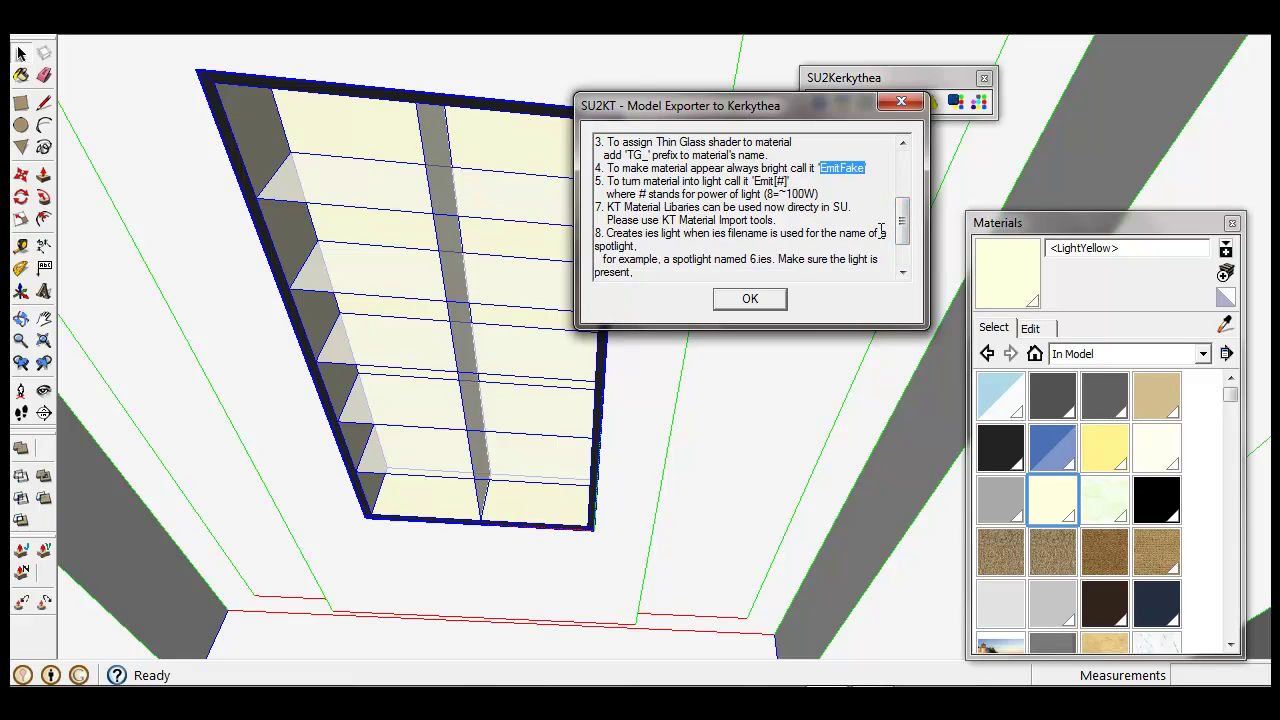
{"action": "left_click_drag", "start_coordinate": [911, 224], "coordinate": [914, 250]}
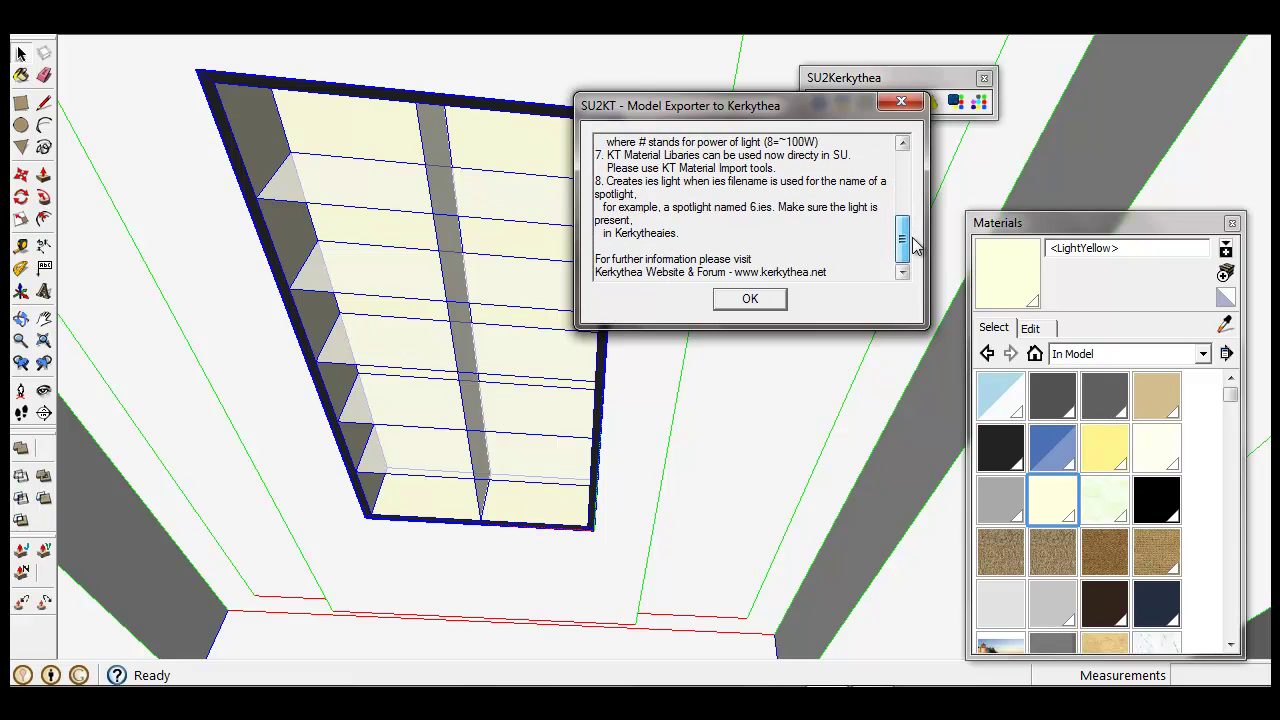
{"action": "left_click", "coordinate": [752, 300]}
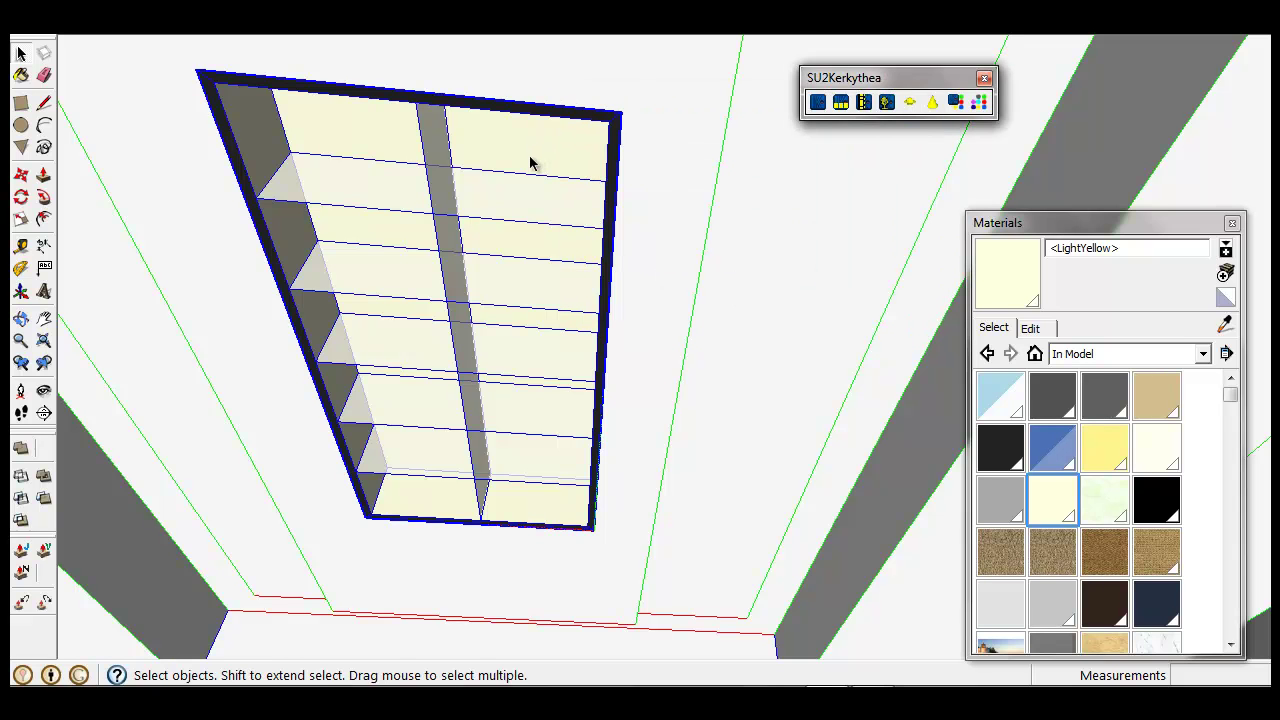
- Sample the skylight panel's light yellow material and rename it EmitFake<LightYellow>
{"action": "key", "text": "b"}
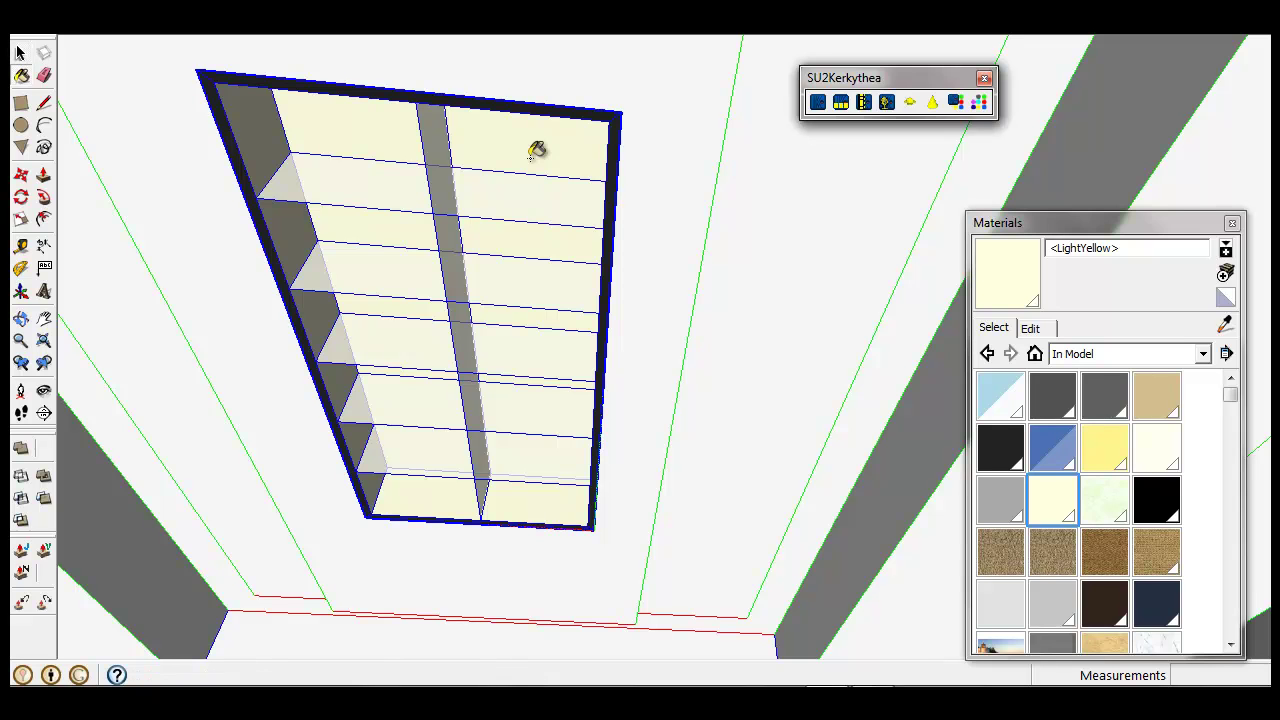
{"action": "key", "text": "alt"}
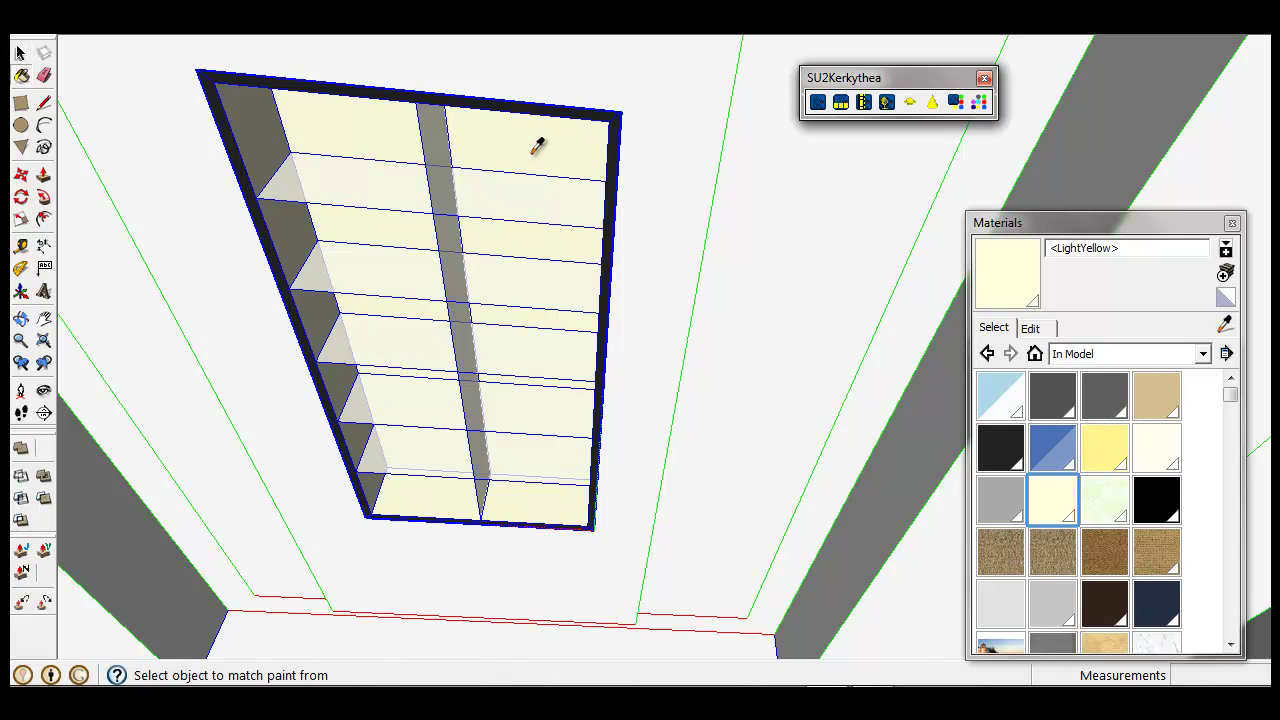
{"action": "left_click", "coordinate": [537, 146], "text": "alt"}
{"action": "left_click", "coordinate": [1049, 251]}
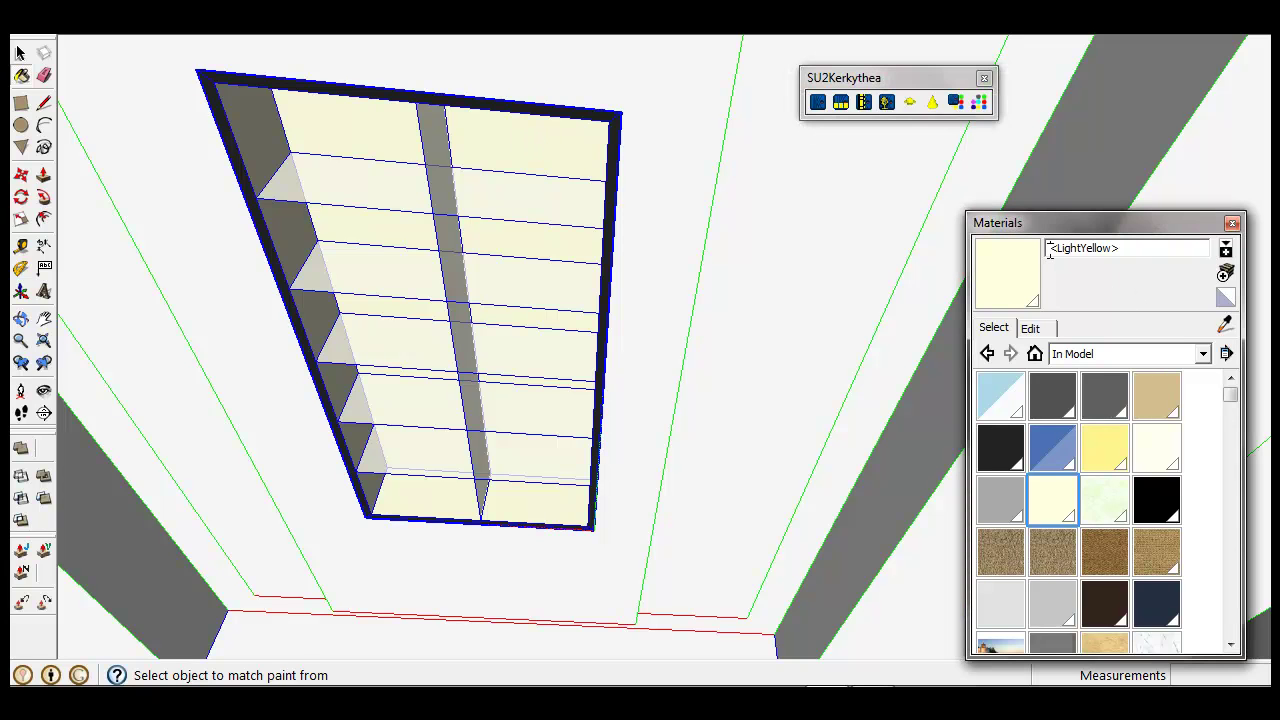
{"action": "key", "text": "ctrl+v"}
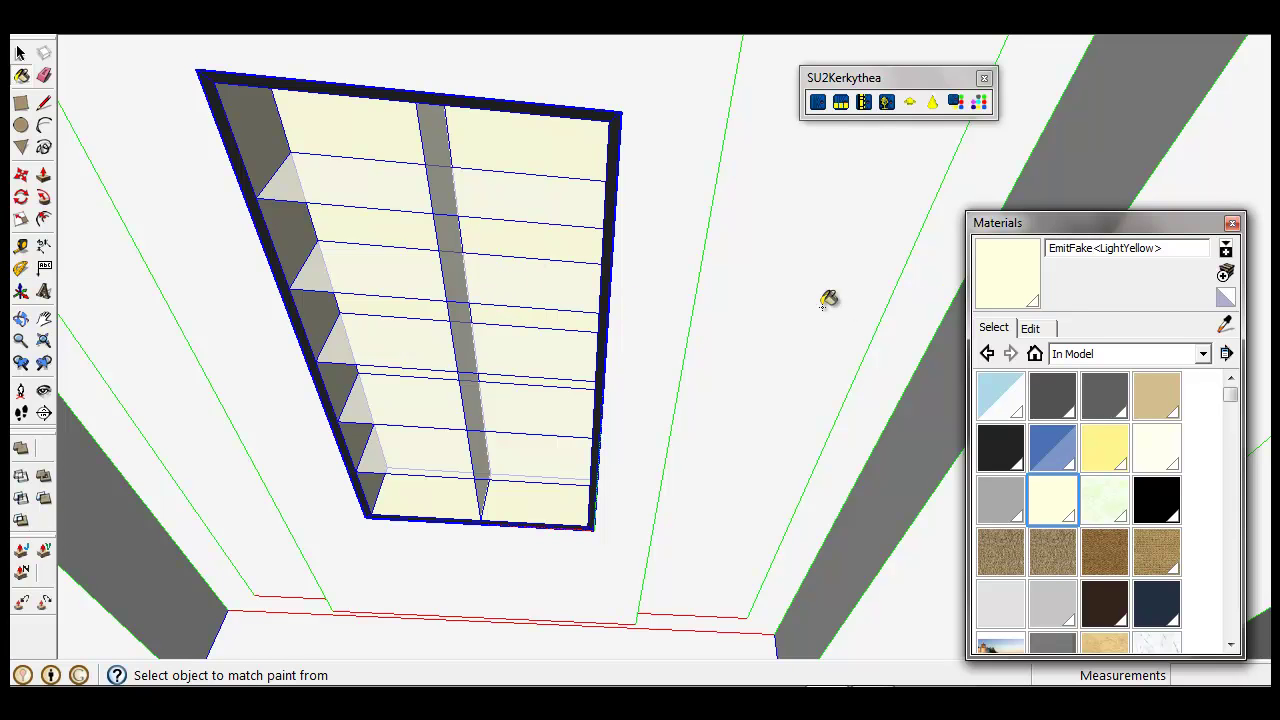
- Open the pendant lamp nearest the end of the reception counter for editing
{"action": "mouse_move", "coordinate": [551, 320]}
{"action": "middle_mouse_down"}
{"action": "mouse_move", "coordinate": [646, 337]}
{"action": "mouse_move", "coordinate": [566, 268]}
{"action": "mouse_move", "coordinate": [709, 514]}
{"action": "mouse_move", "coordinate": [818, 508]}
{"action": "mouse_move", "coordinate": [760, 410]}
{"action": "mouse_move", "coordinate": [771, 432]}
{"action": "middle_mouse_up"}
{"action": "scroll", "coordinate": [566, 268], "scroll_direction": "down", "scroll_amount": 2}
{"action": "scroll", "coordinate": [765, 470], "scroll_direction": "up", "scroll_amount": 5}
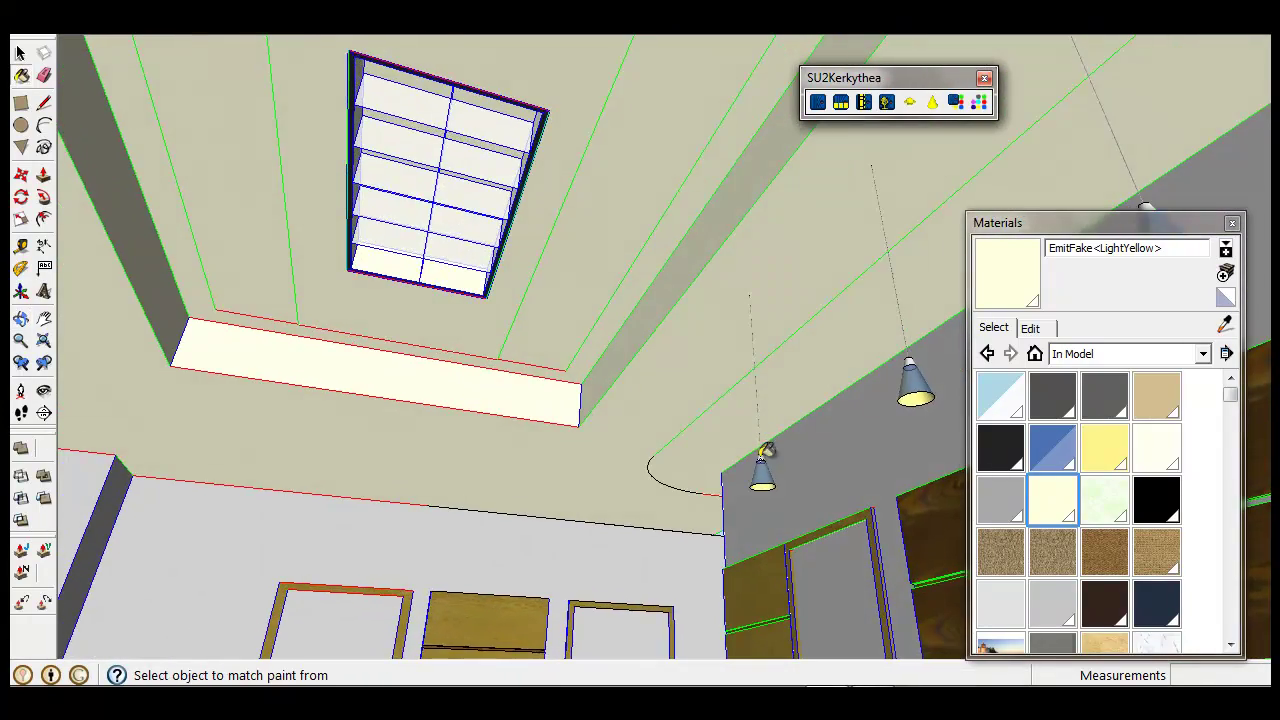
{"action": "key", "text": "space"}
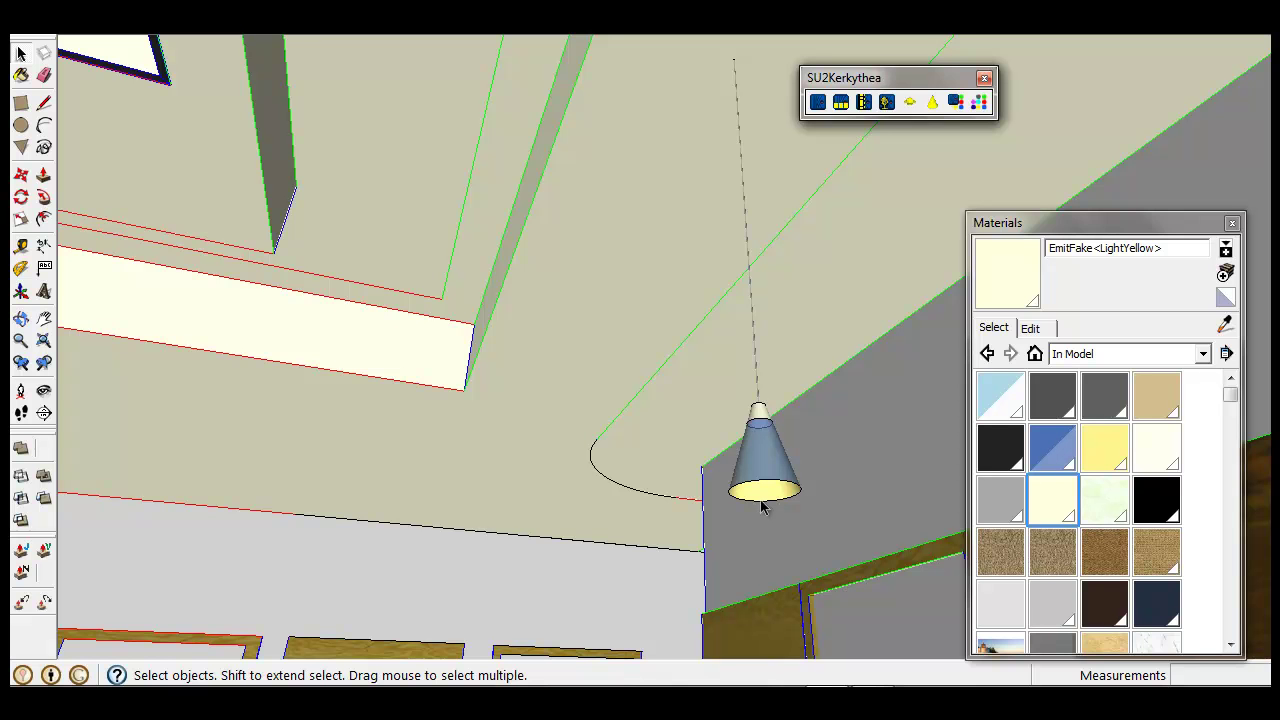
{"action": "middle_click_drag", "start_coordinate": [762, 506], "coordinate": [660, 537]}
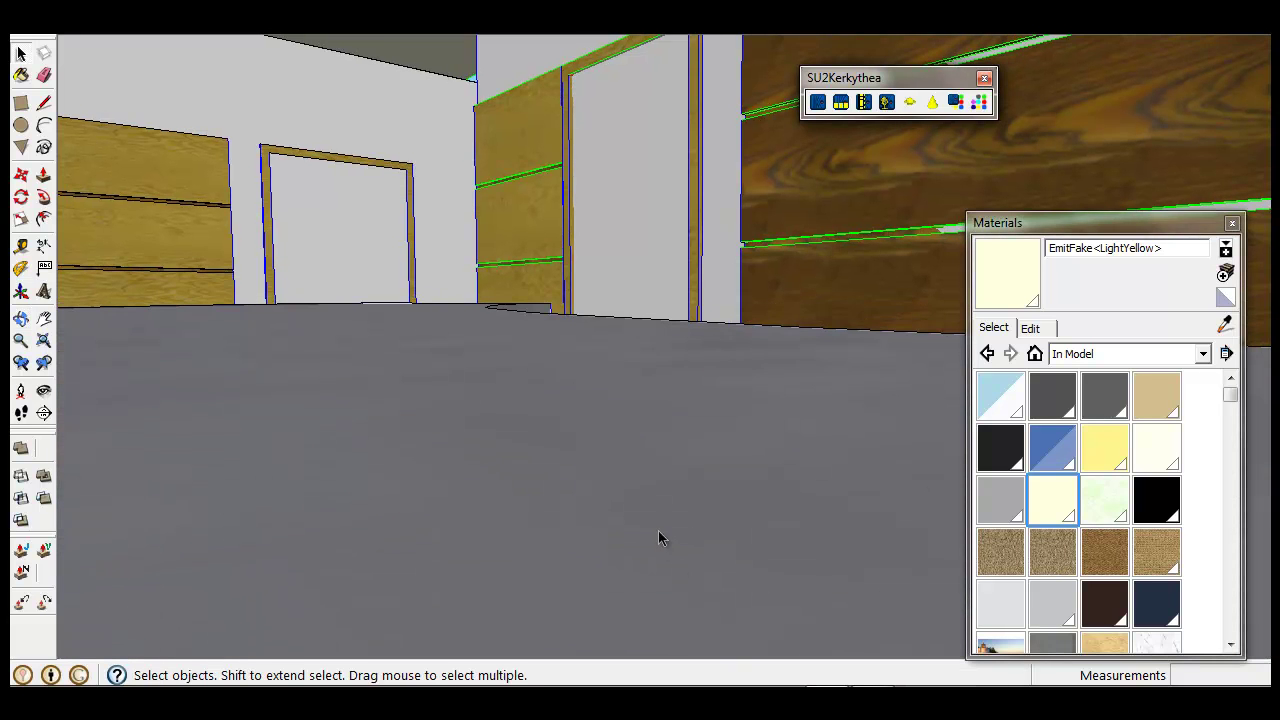
{"action": "middle_click_drag", "start_coordinate": [586, 246], "coordinate": [594, 160]}
{"action": "left_click", "coordinate": [585, 115]}
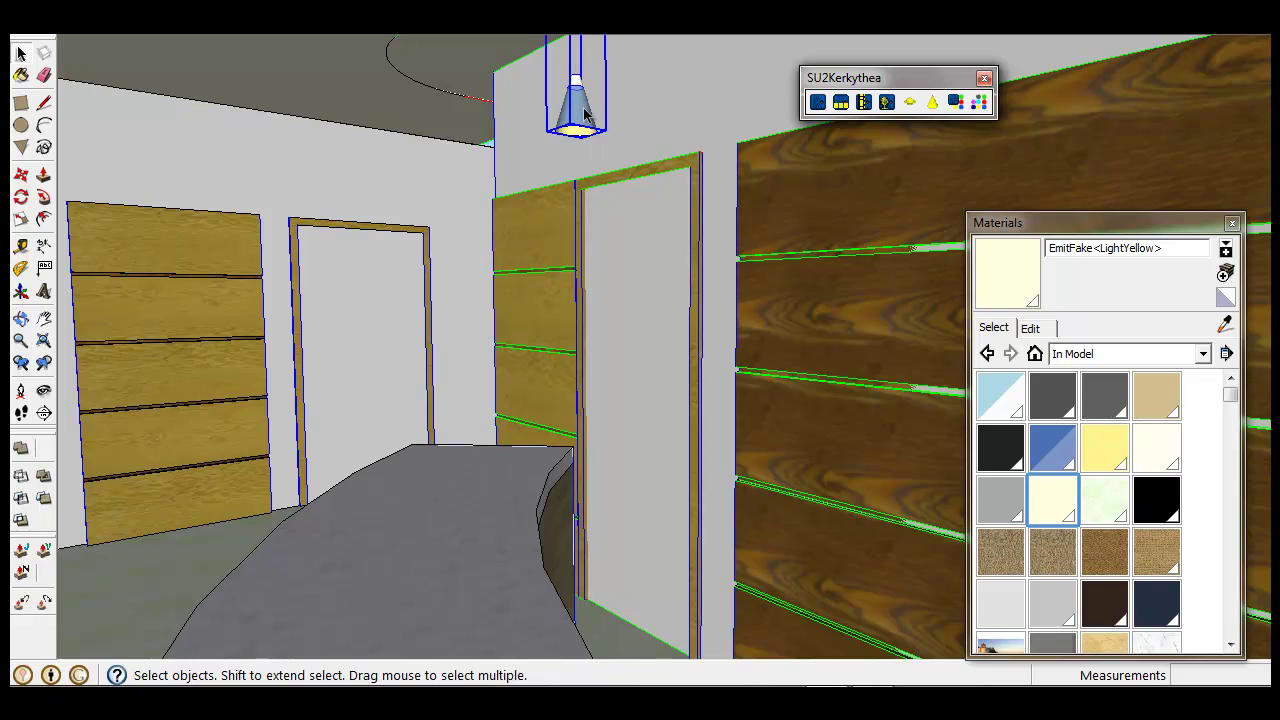
{"action": "double_click", "coordinate": [585, 115]}
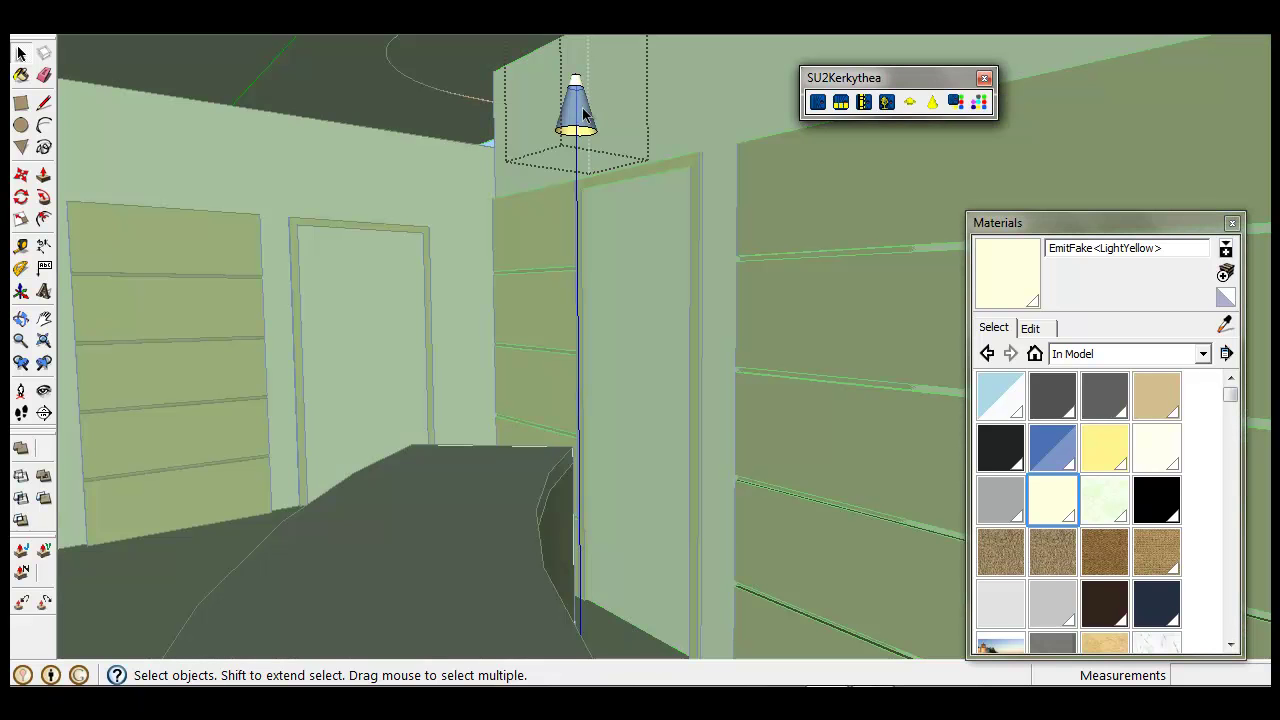
- Insert a Kerkythea spotlight near the open pendant lamp, with its target on the floor beside the reception counter
{"action": "left_click", "coordinate": [933, 103]}
{"action": "mouse_move", "coordinate": [591, 110]}
{"action": "middle_mouse_down"}
{"action": "mouse_move", "coordinate": [590, 93]}
{"action": "mouse_move", "coordinate": [585, 112]}
{"action": "middle_mouse_up"}
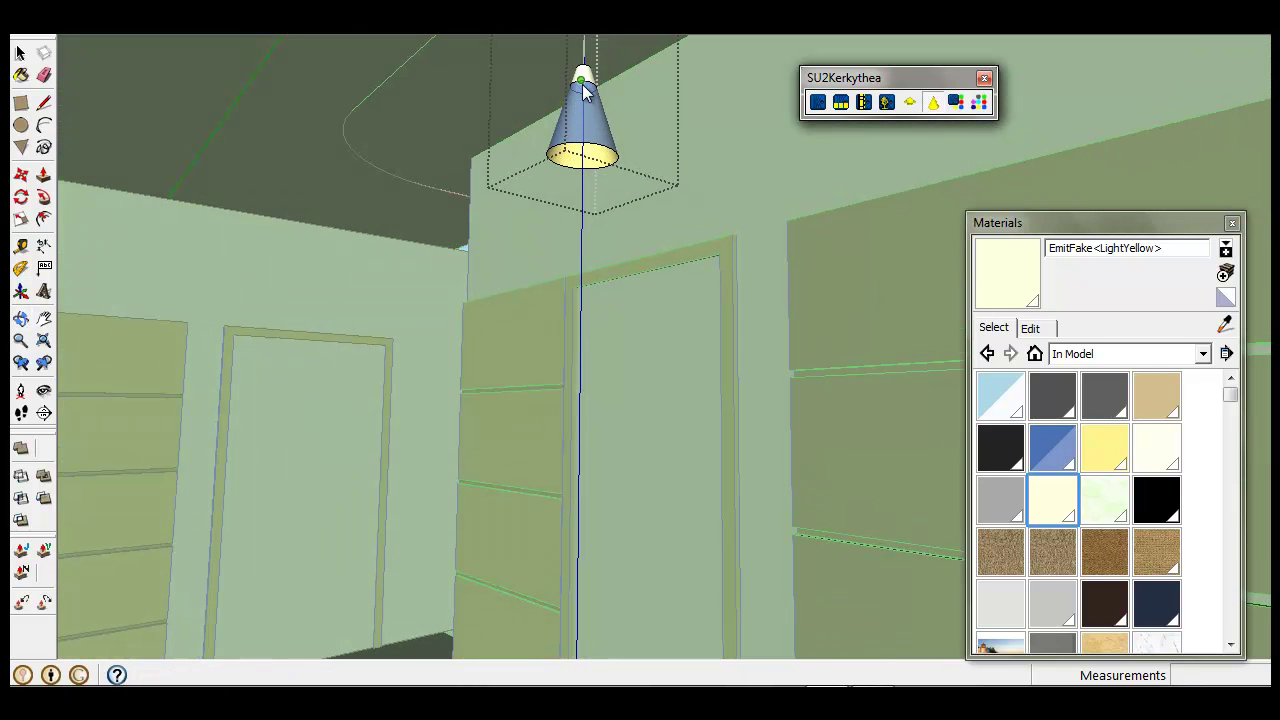
{"action": "left_click", "coordinate": [516, 65]}
{"action": "scroll", "coordinate": [507, 85], "scroll_direction": "up", "scroll_amount": 3}
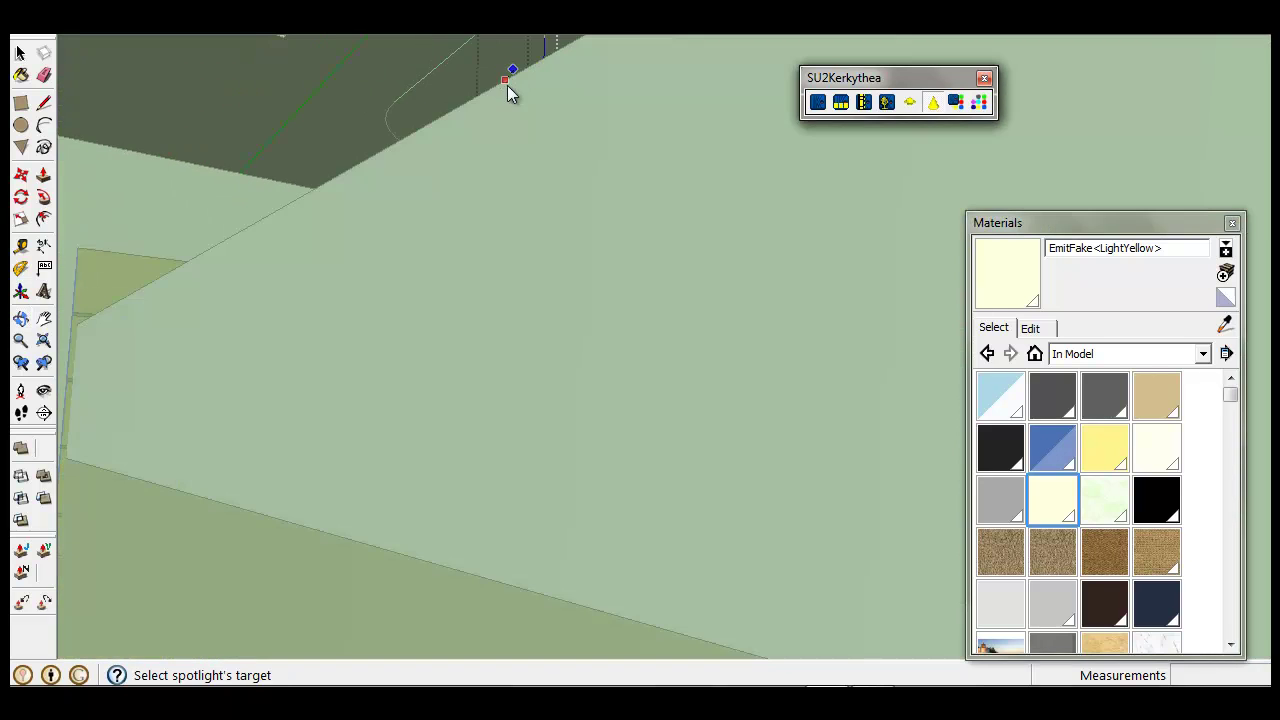
{"action": "middle_click_drag", "start_coordinate": [532, 189], "coordinate": [533, 349]}
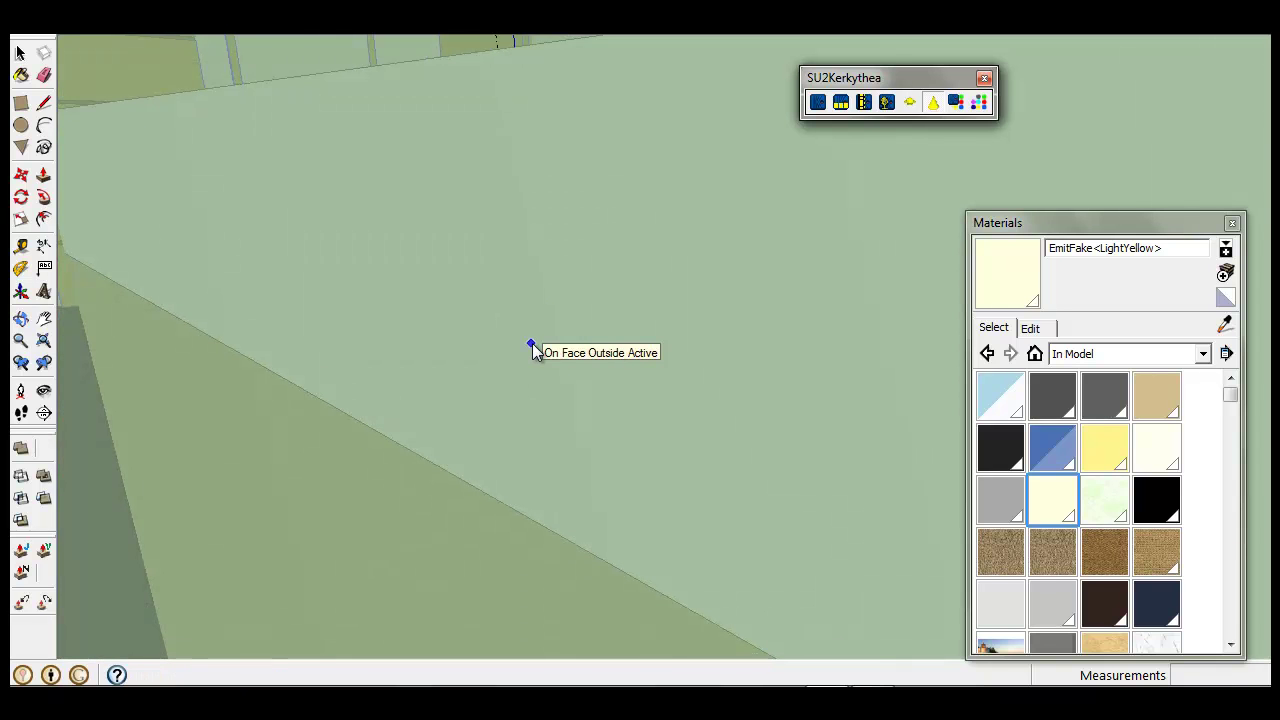
{"action": "middle_click_drag", "start_coordinate": [531, 269], "coordinate": [418, 389]}
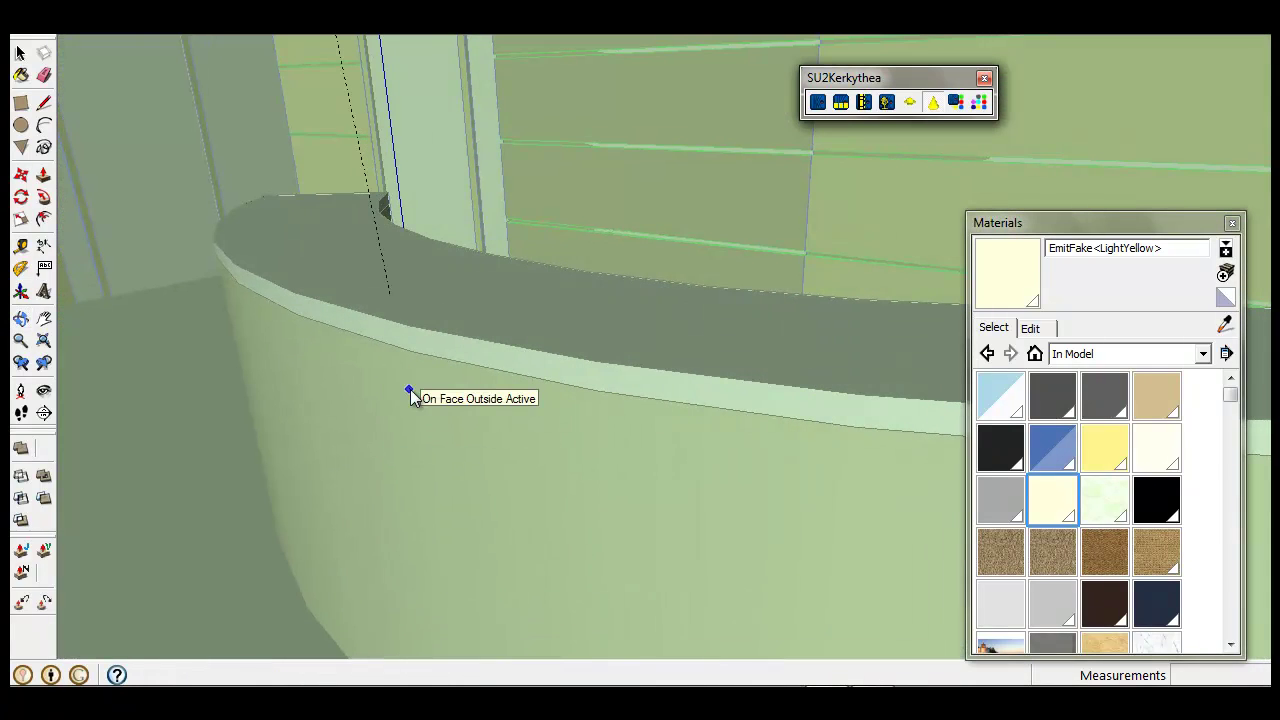
{"action": "scroll", "coordinate": [369, 397], "scroll_direction": "down", "scroll_amount": 2}
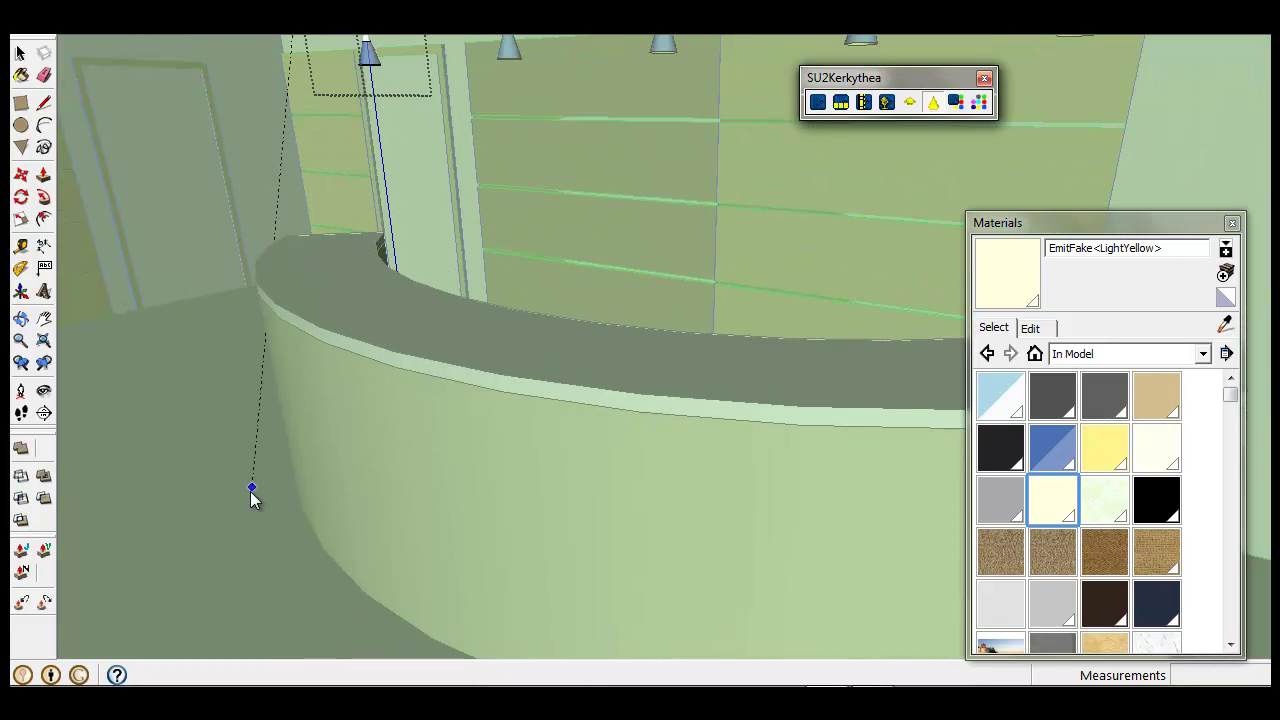
{"action": "middle_click_drag", "start_coordinate": [362, 470], "coordinate": [319, 478]}
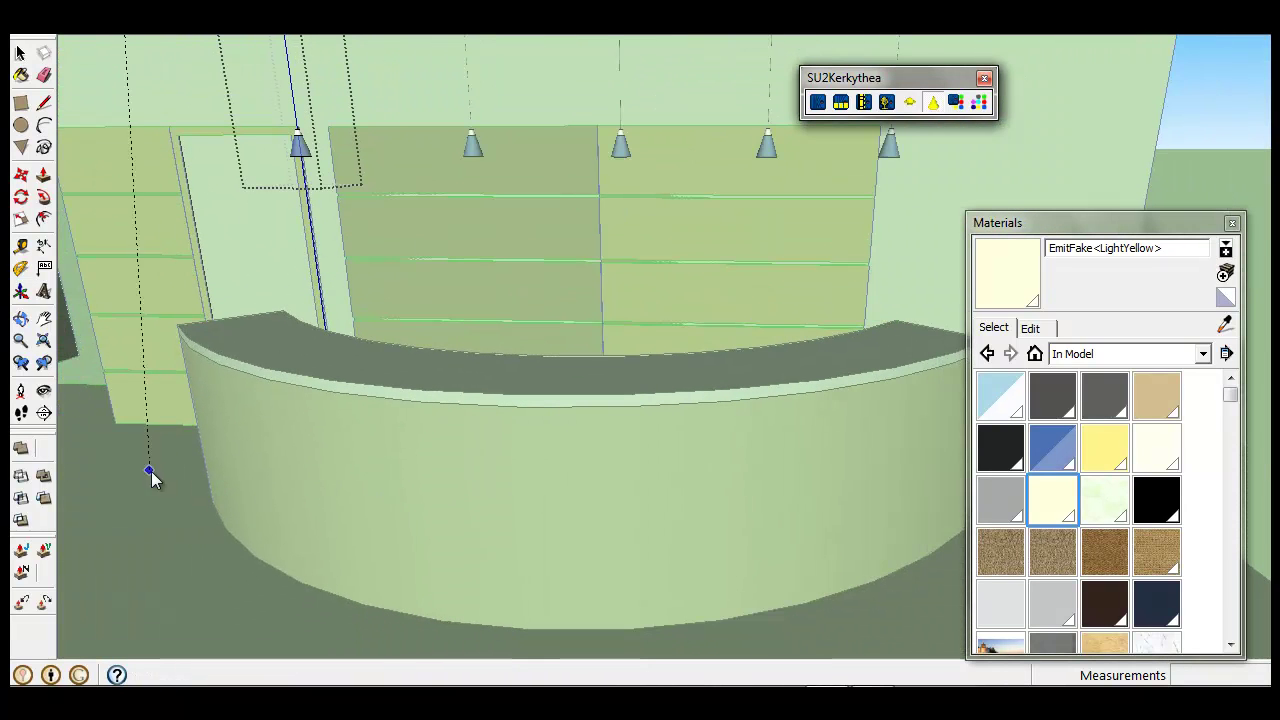
{"action": "scroll", "coordinate": [198, 452], "scroll_direction": "down", "scroll_amount": 3}
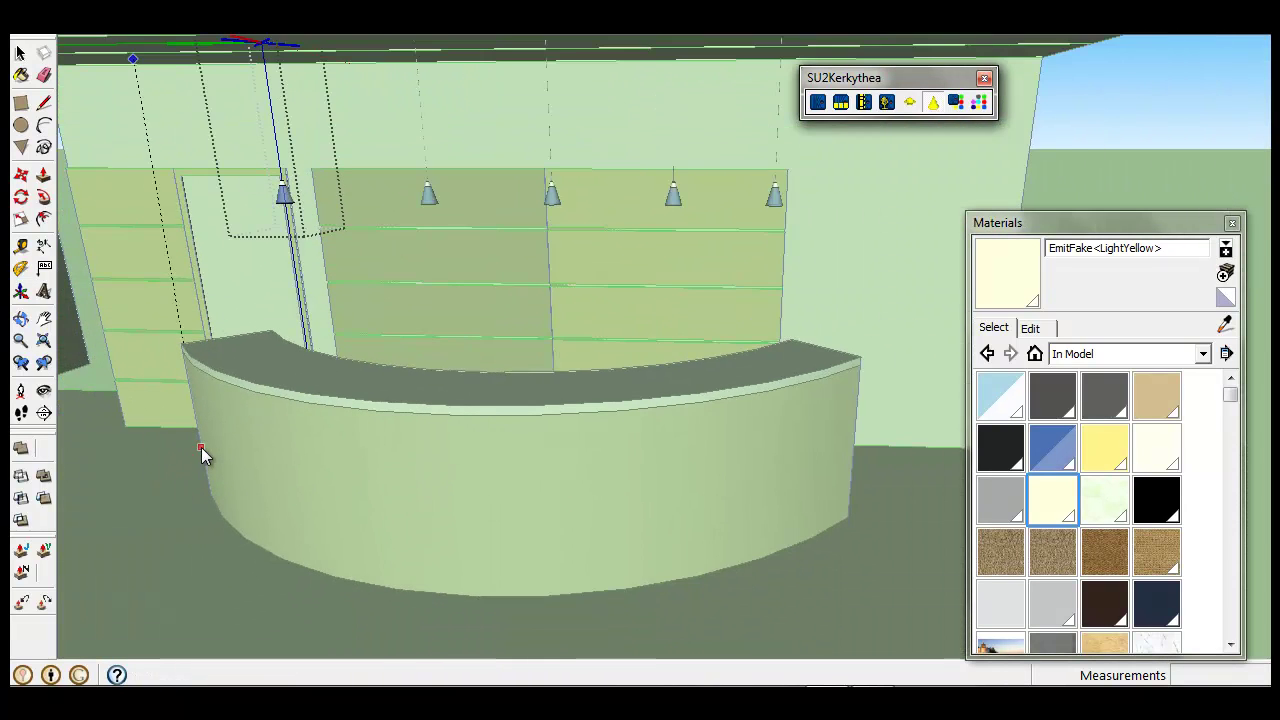
{"action": "scroll", "coordinate": [200, 450], "scroll_direction": "up", "scroll_amount": 1}
{"action": "double_click", "coordinate": [116, 486]}
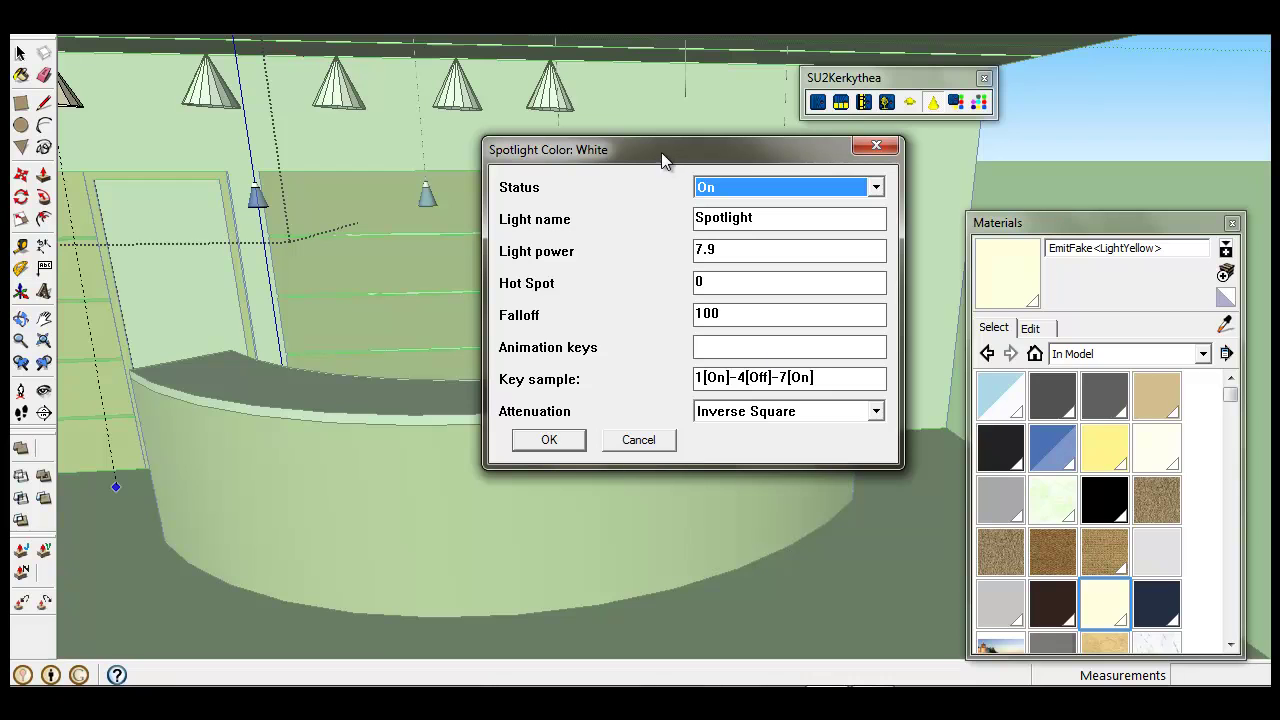
- Review the attenuation options and create the spotlight with status On, light power 7.9, hot spot 0, falloff 100 and Inverse Square attenuation
{"action": "left_click_drag", "start_coordinate": [564, 152], "coordinate": [523, 143]}
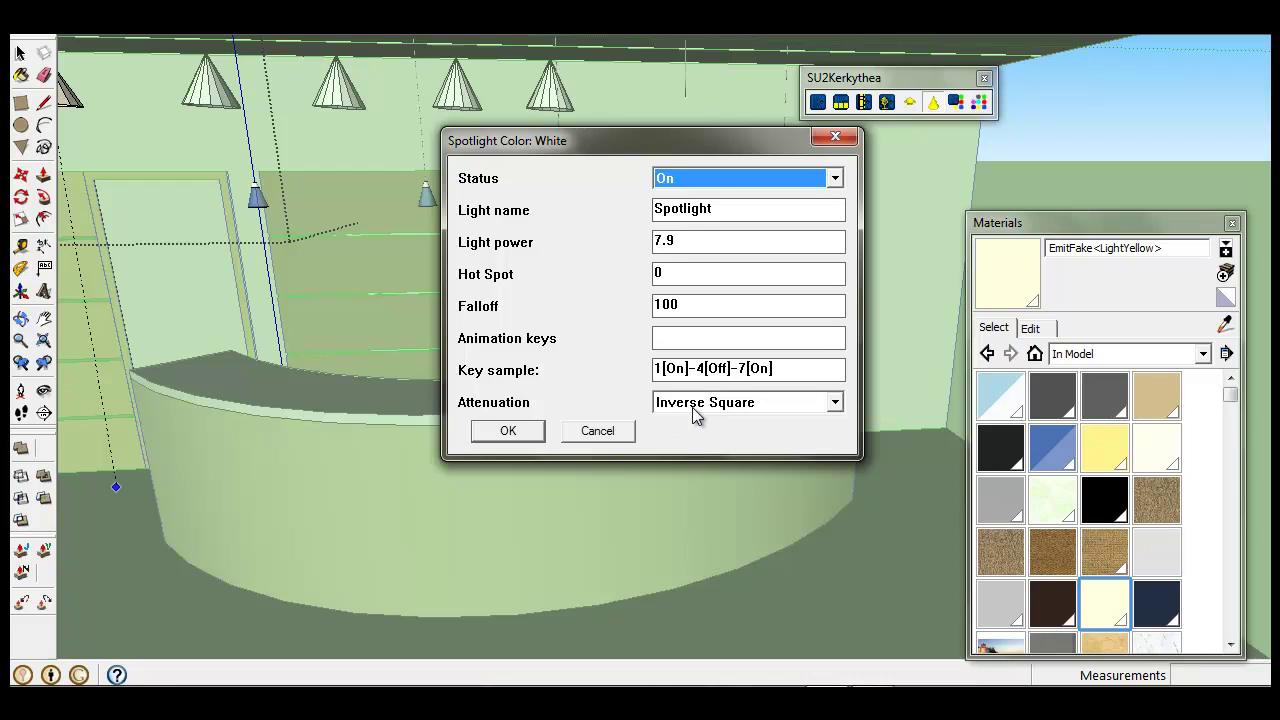
{"action": "left_click", "coordinate": [691, 407]}
{"action": "left_click", "coordinate": [692, 406]}
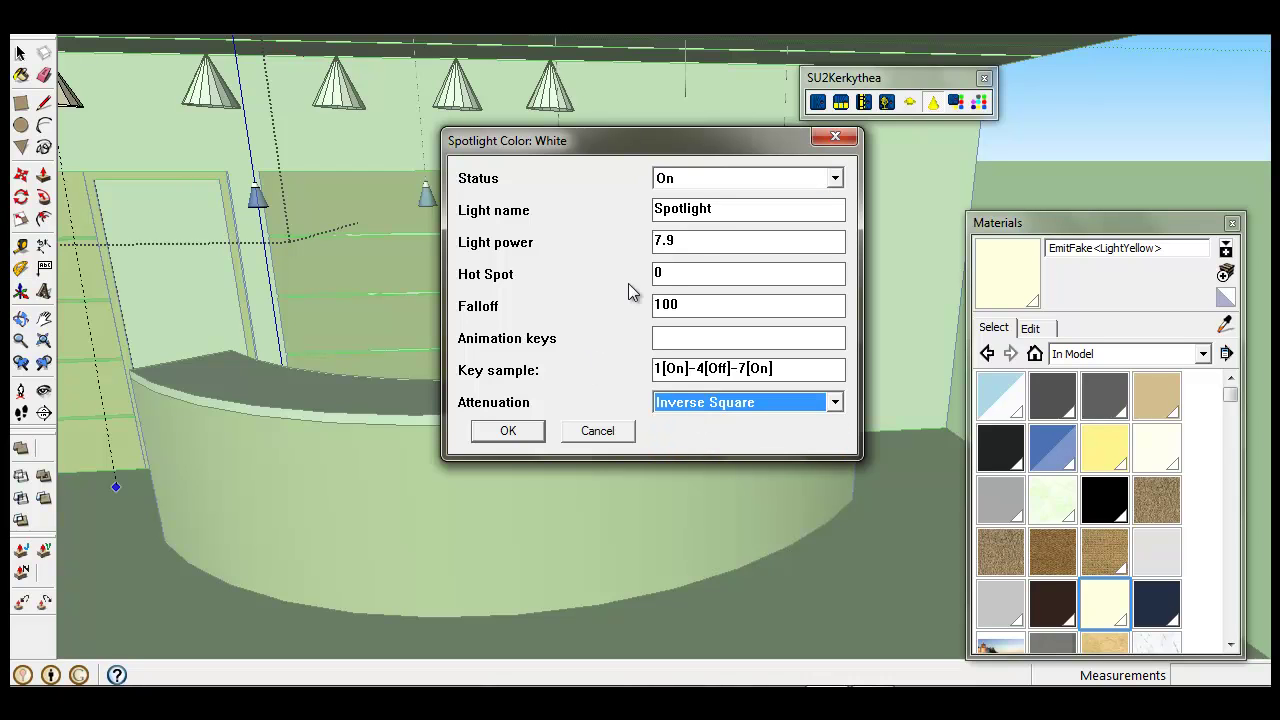
{"action": "left_click", "coordinate": [737, 408]}
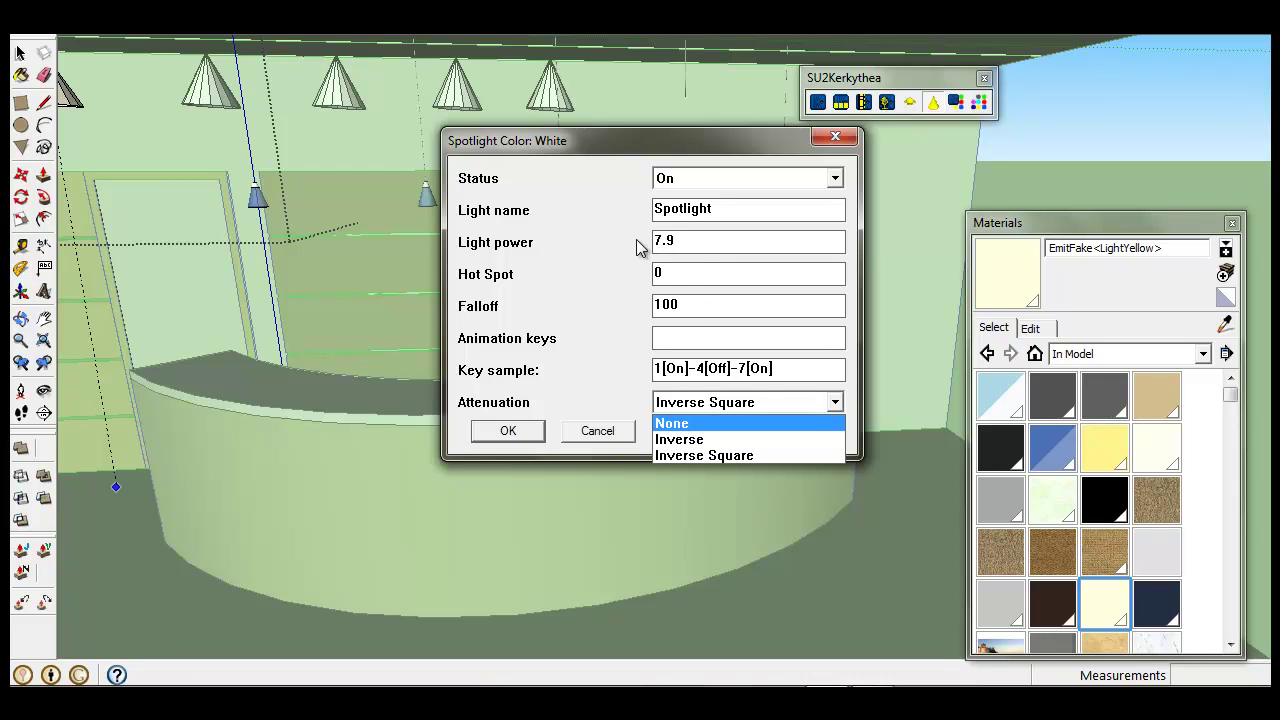
{"action": "left_click", "coordinate": [577, 355]}
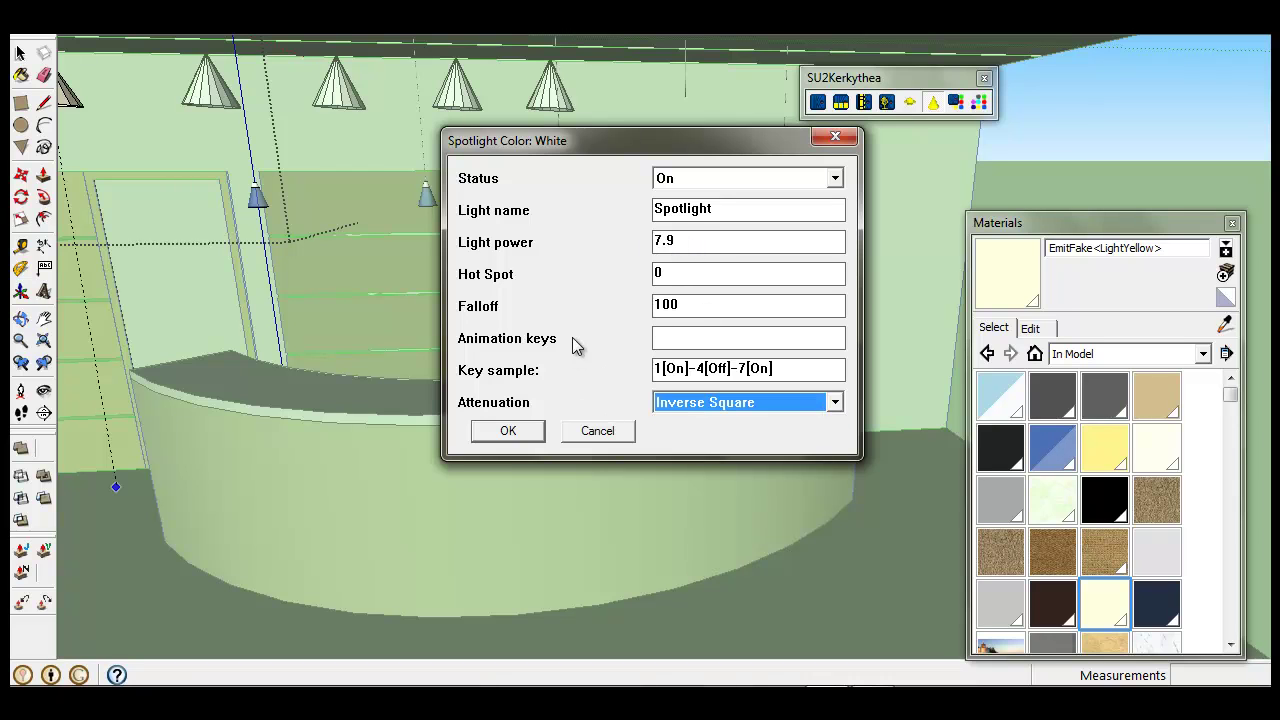
{"action": "left_click", "coordinate": [526, 435]}
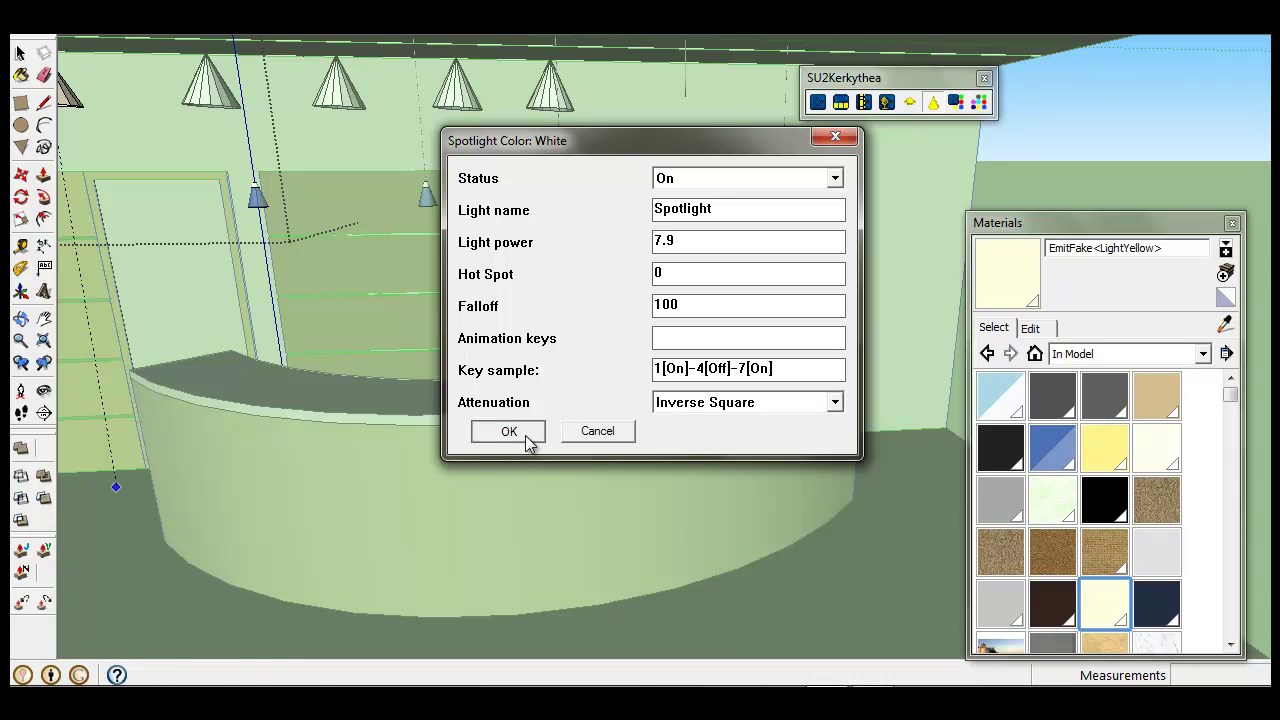
- Move the spotlight from its insertion point into the pendant lamp, placing its tip at the top of the shade
{"action": "middle_click_drag", "start_coordinate": [262, 292], "coordinate": [231, 282]}
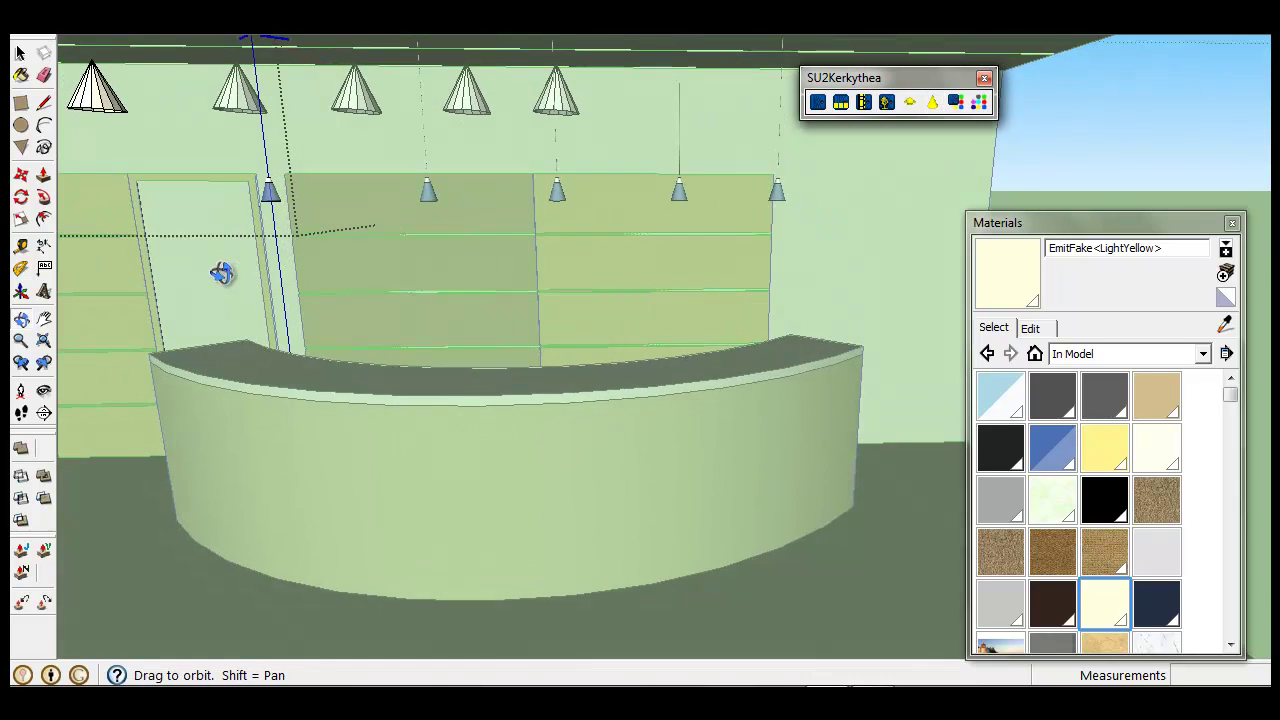
{"action": "scroll", "coordinate": [297, 163], "scroll_direction": "up", "scroll_amount": 1}
{"action": "middle_click_drag", "start_coordinate": [410, 160], "coordinate": [471, 157], "text": "shift"}
{"action": "scroll", "coordinate": [471, 157], "scroll_direction": "up", "scroll_amount": 2}
{"action": "left_click", "coordinate": [472, 157]}
{"action": "scroll", "coordinate": [480, 160], "scroll_direction": "up", "scroll_amount": 1}
{"action": "scroll", "coordinate": [480, 160], "scroll_direction": "up", "scroll_amount": 2}
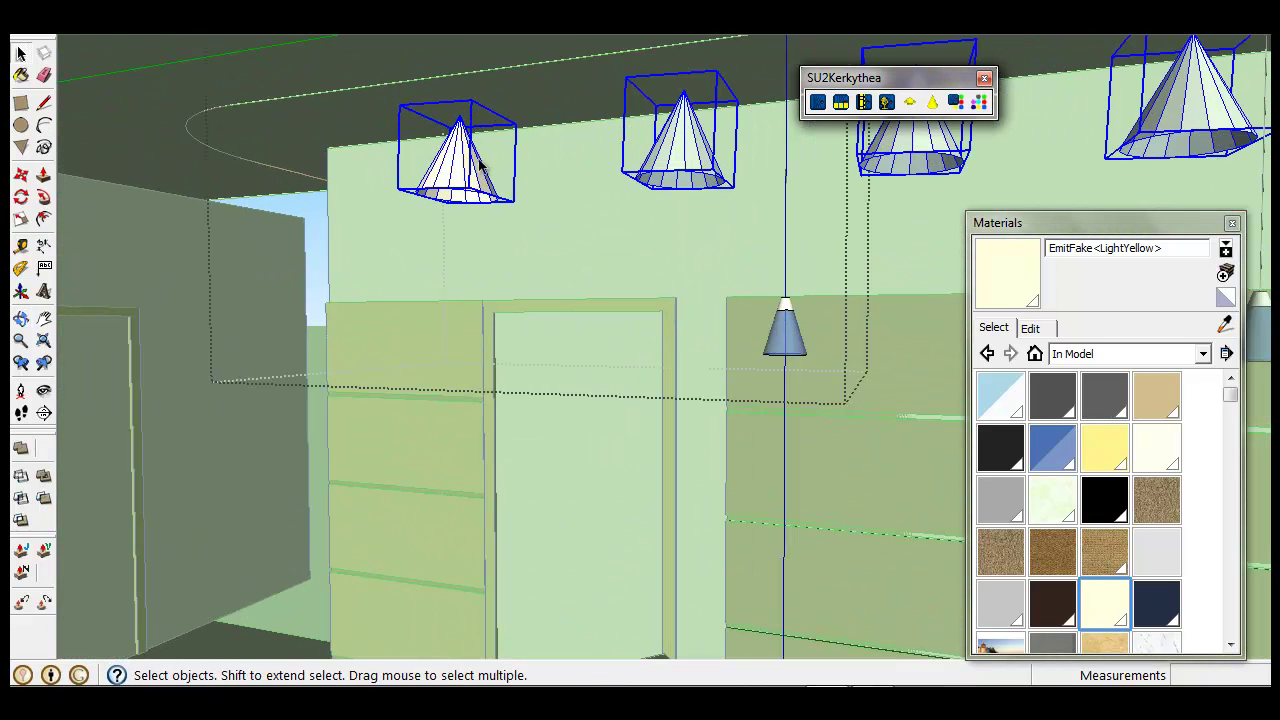
{"action": "key", "text": "m"}
{"action": "left_click", "coordinate": [458, 122]}
{"action": "scroll", "coordinate": [760, 294], "scroll_direction": "up", "scroll_amount": 2}
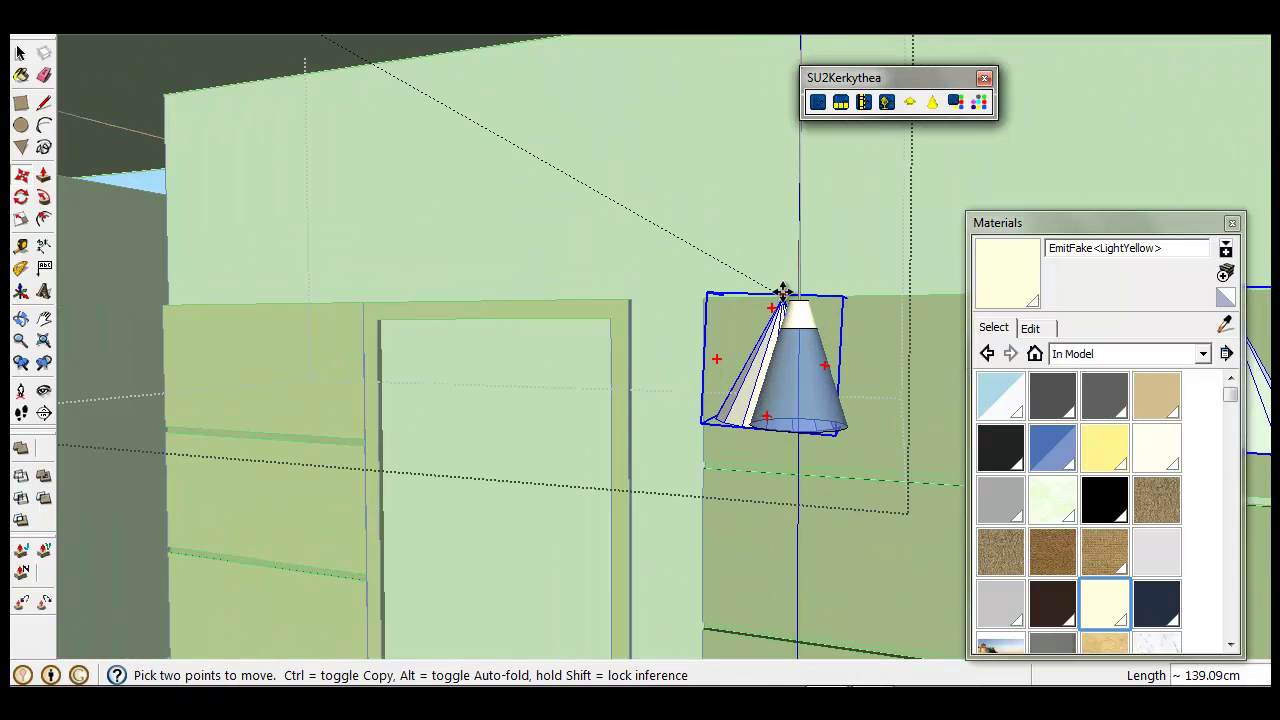
{"action": "scroll", "coordinate": [782, 290], "scroll_direction": "up", "scroll_amount": 2}
{"action": "middle_click_drag", "start_coordinate": [782, 290], "coordinate": [800, 309]}
{"action": "scroll", "coordinate": [777, 310], "scroll_direction": "up", "scroll_amount": 4}
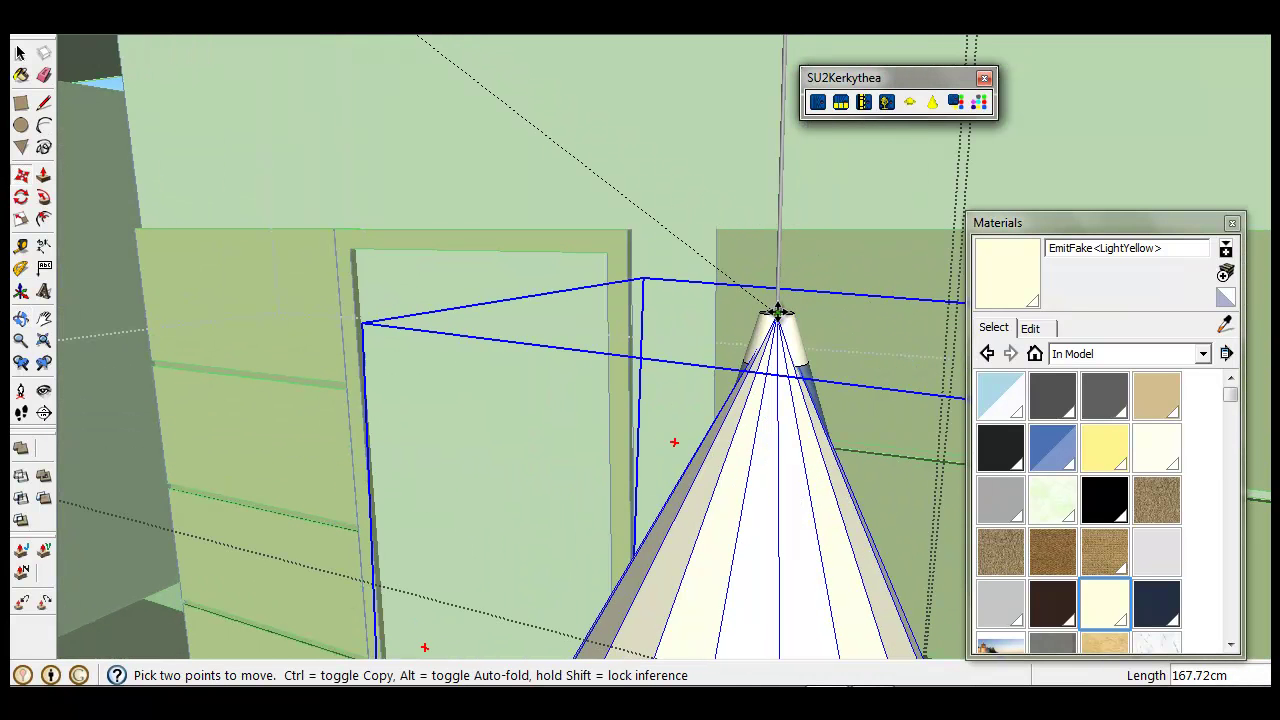
{"action": "scroll", "coordinate": [778, 308], "scroll_direction": "down", "scroll_amount": 1}
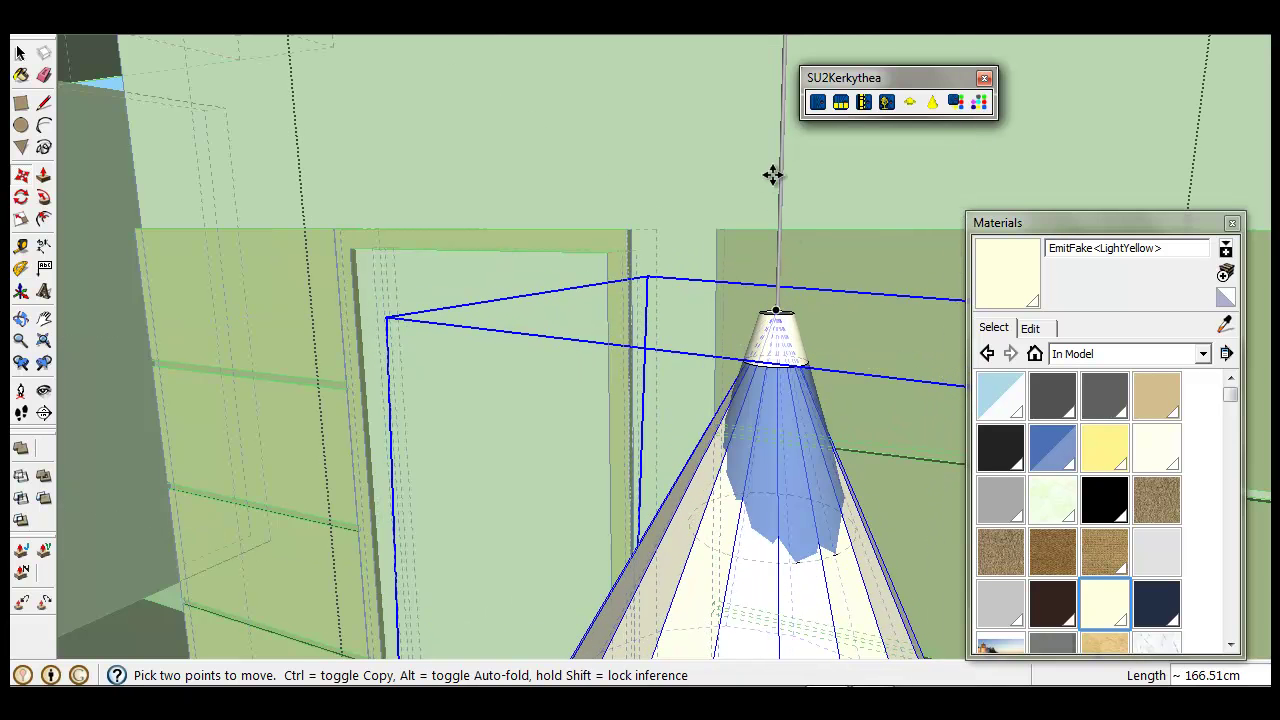
{"action": "left_click", "coordinate": [781, 229]}
{"action": "scroll", "coordinate": [780, 226], "scroll_direction": "down", "scroll_amount": 5}
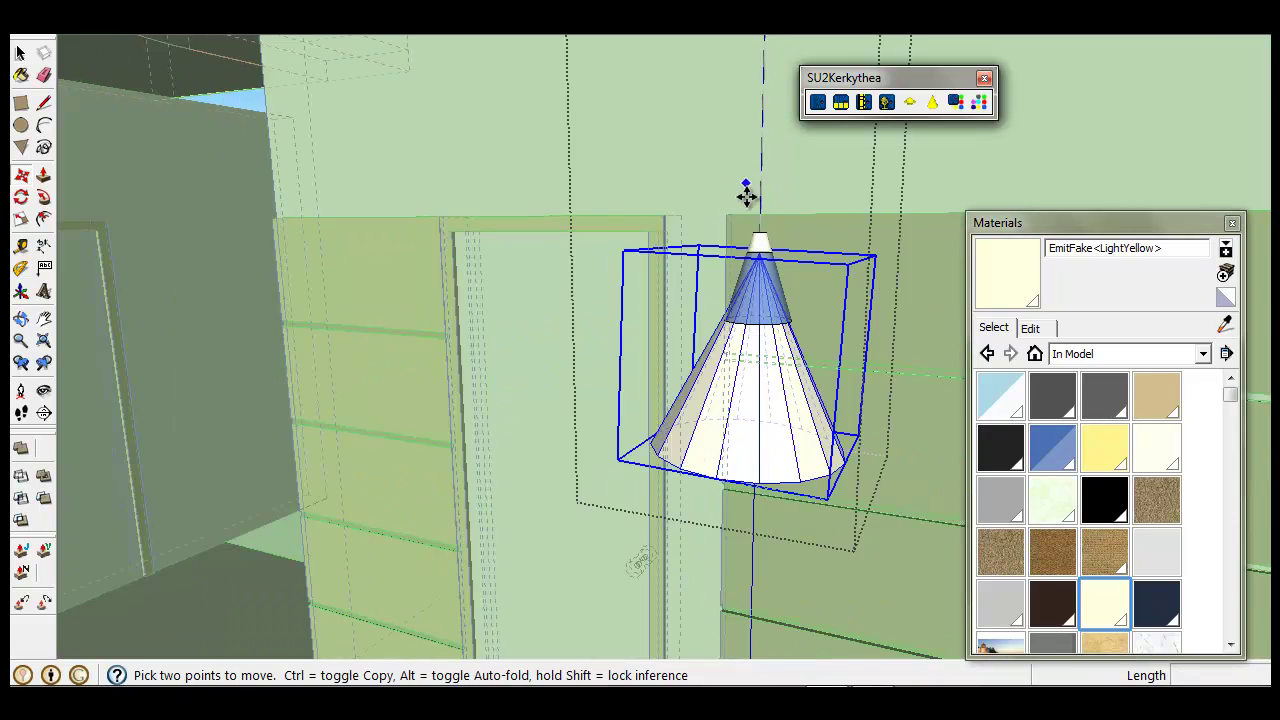
- Finish editing the pendant lamp and close its component, returning to the whole model
{"action": "key", "text": "space"}
{"action": "middle_click_drag", "start_coordinate": [777, 343], "coordinate": [723, 280]}
{"action": "scroll", "coordinate": [723, 281], "scroll_direction": "down", "scroll_amount": 2}
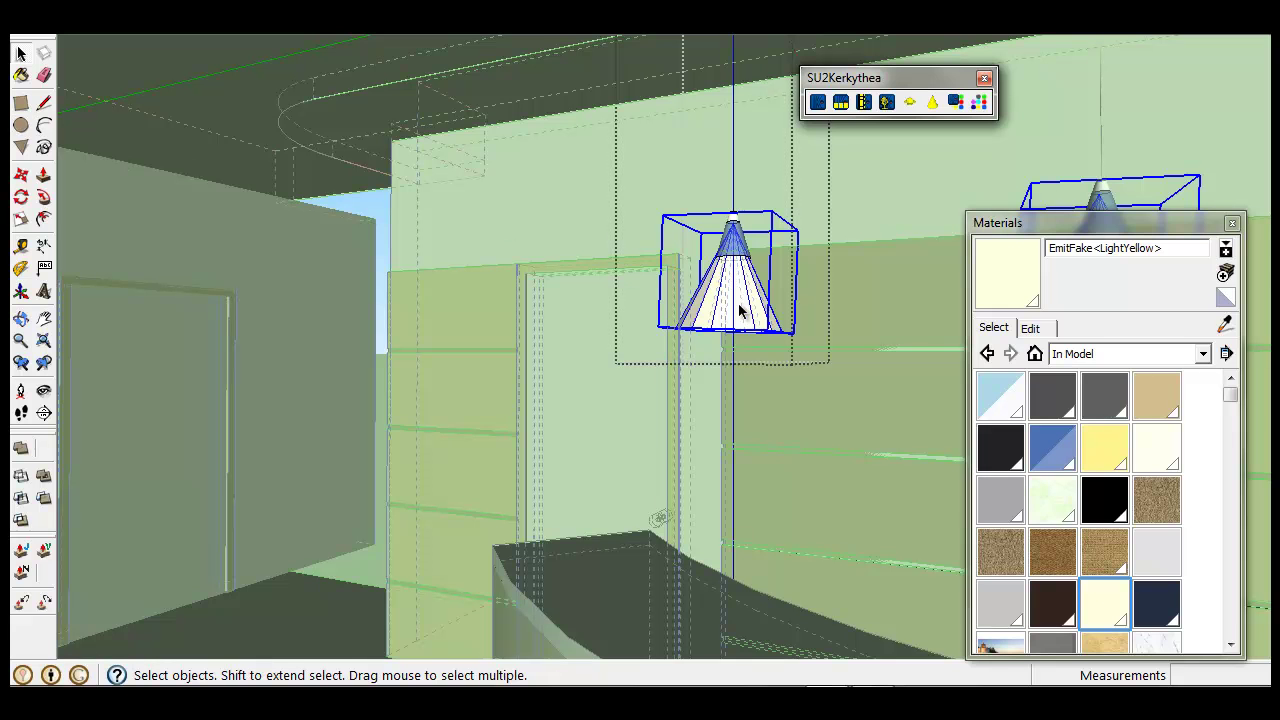
{"action": "middle_click_drag", "start_coordinate": [738, 310], "coordinate": [672, 287]}
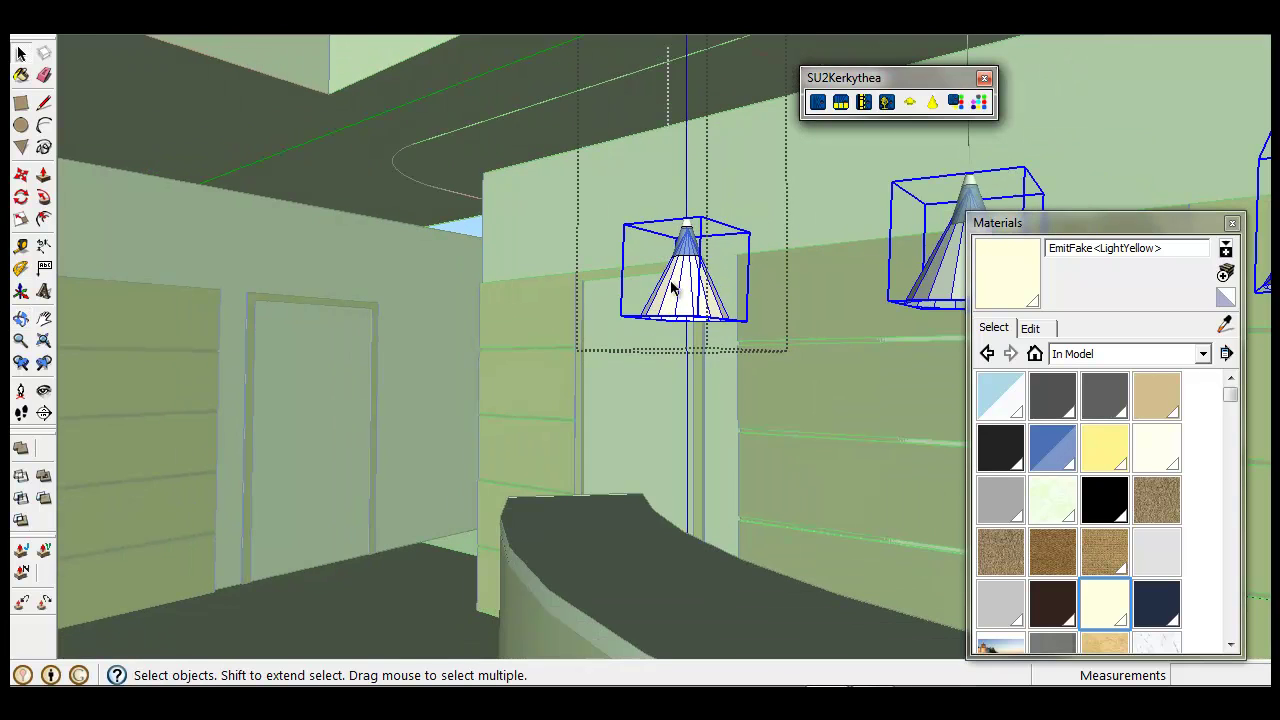
{"action": "left_click", "coordinate": [337, 252]}
- Insert a Kerkythea point light at the skylight's centre, ranged to the floor, with status On, power 7.0 and Inverse Square attenuation
{"action": "middle_click_drag", "start_coordinate": [457, 360], "coordinate": [529, 431]}
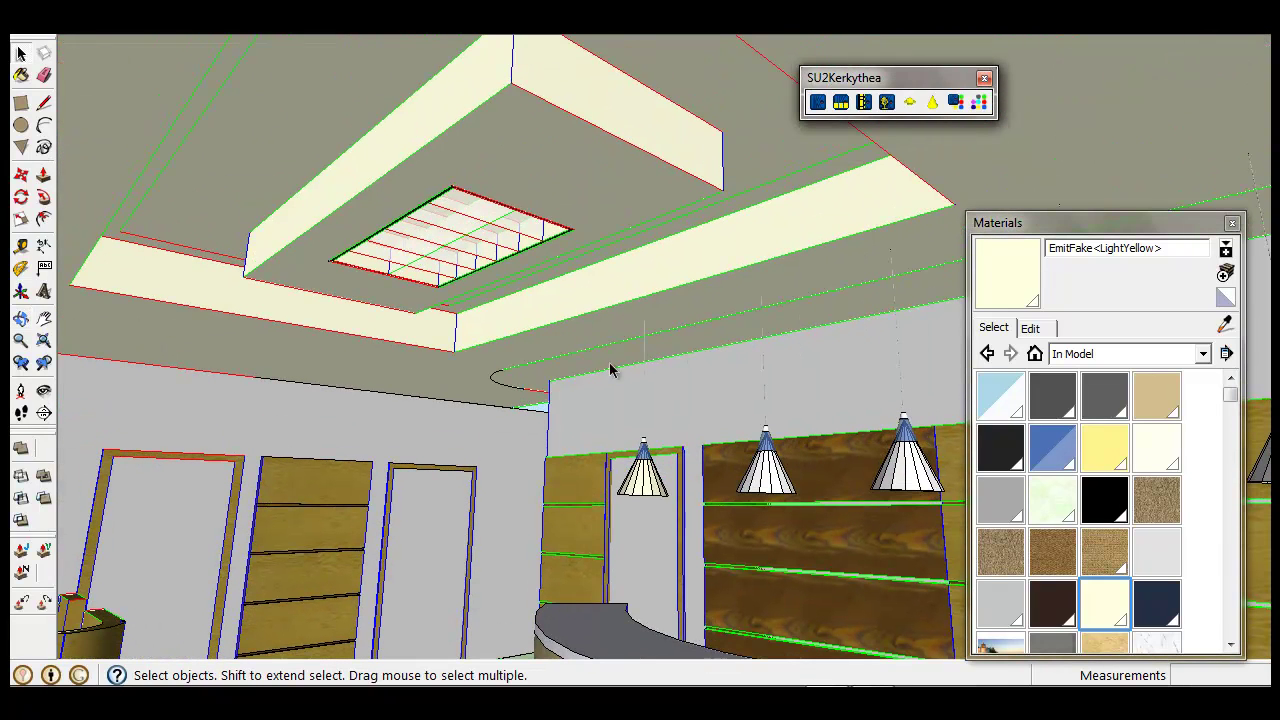
{"action": "left_click", "coordinate": [909, 102]}
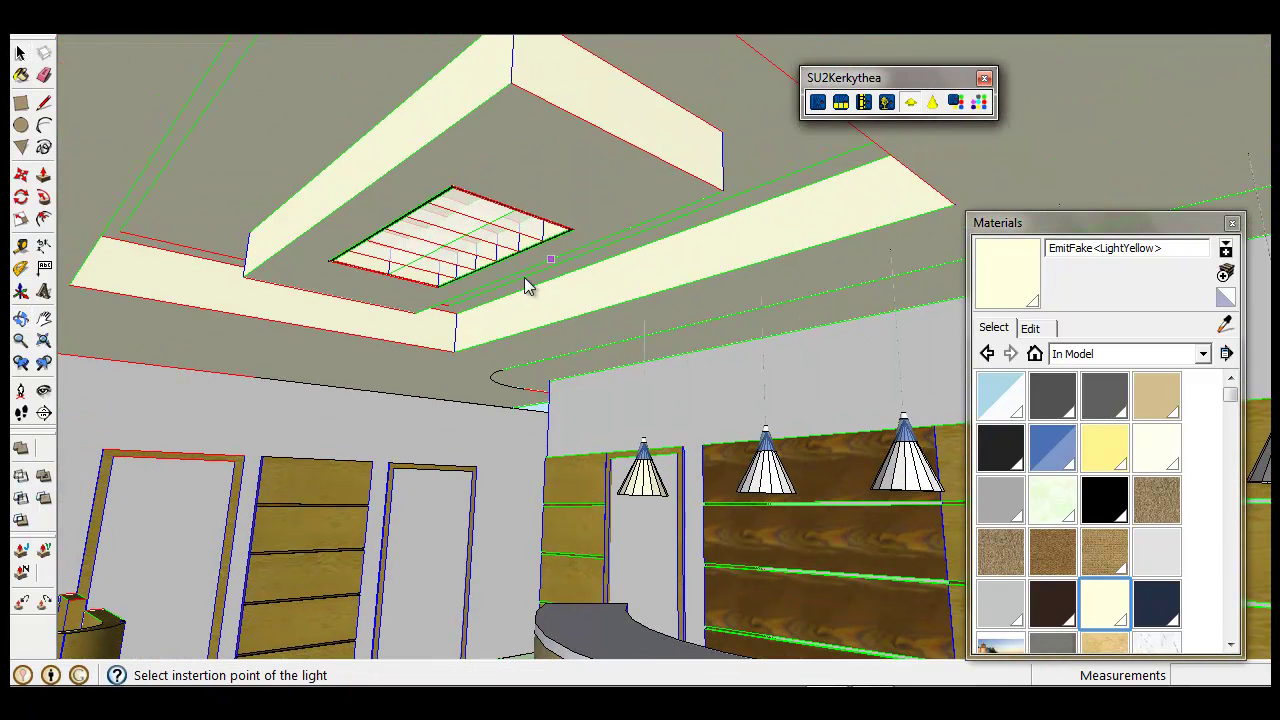
{"action": "left_click", "coordinate": [466, 237]}
{"action": "scroll", "coordinate": [468, 288], "scroll_direction": "down", "scroll_amount": 2}
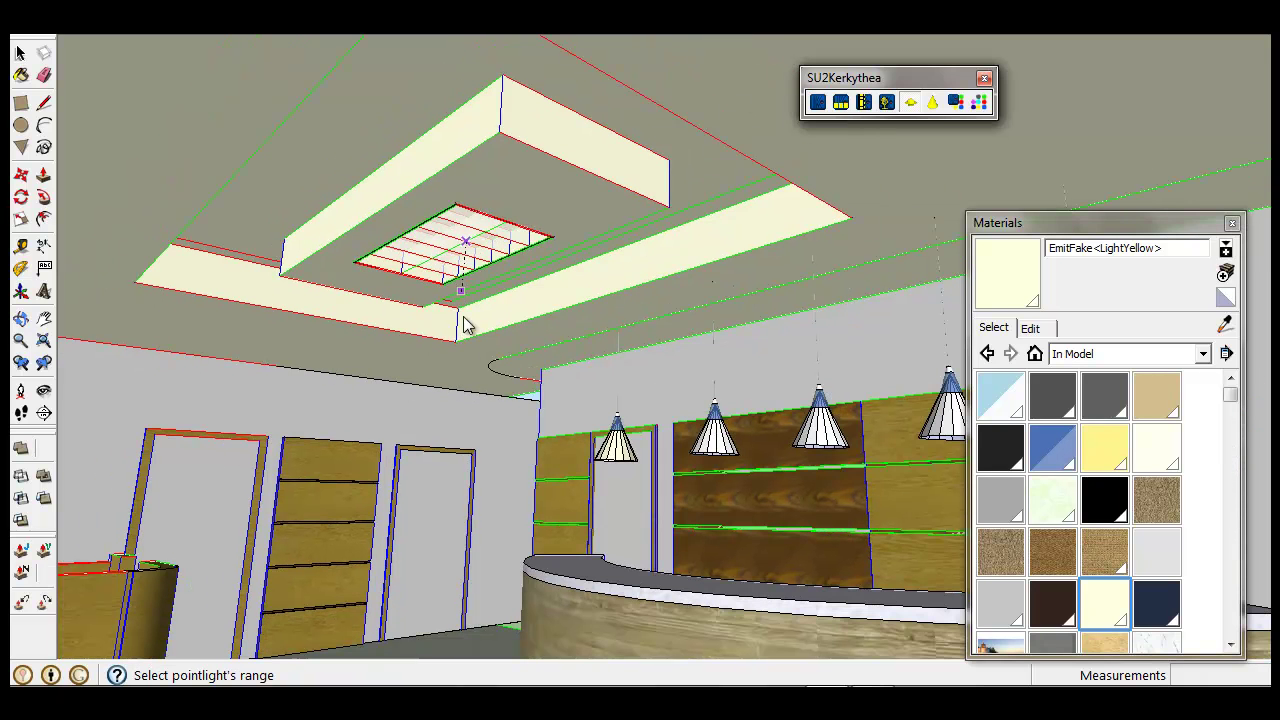
{"action": "middle_click_drag", "start_coordinate": [466, 606], "coordinate": [471, 571]}
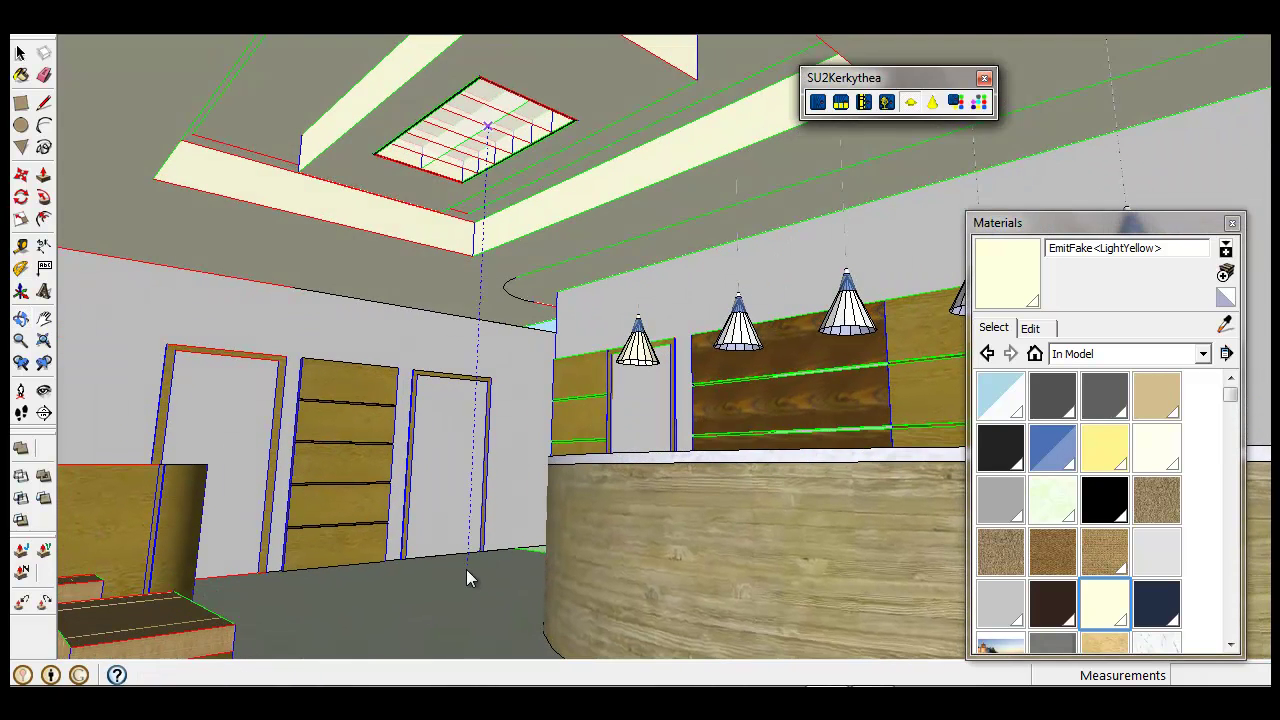
{"action": "left_click", "coordinate": [422, 619]}
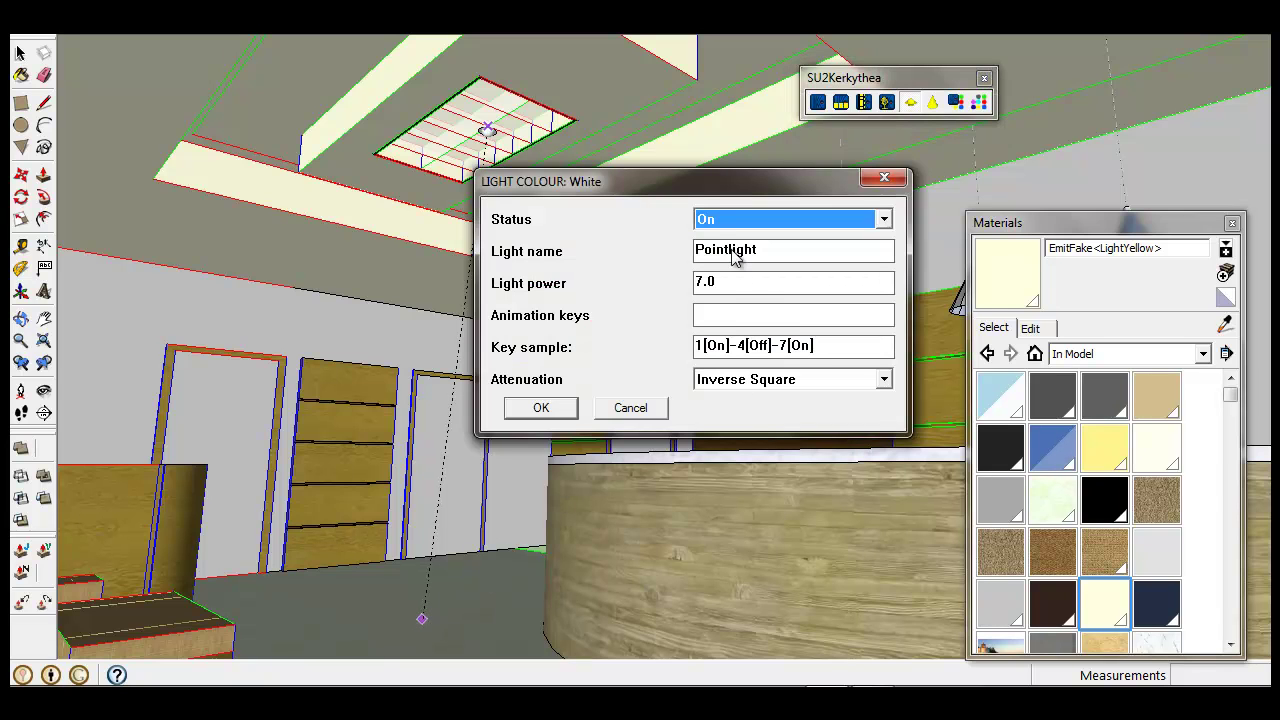
{"action": "left_click", "coordinate": [563, 408]}
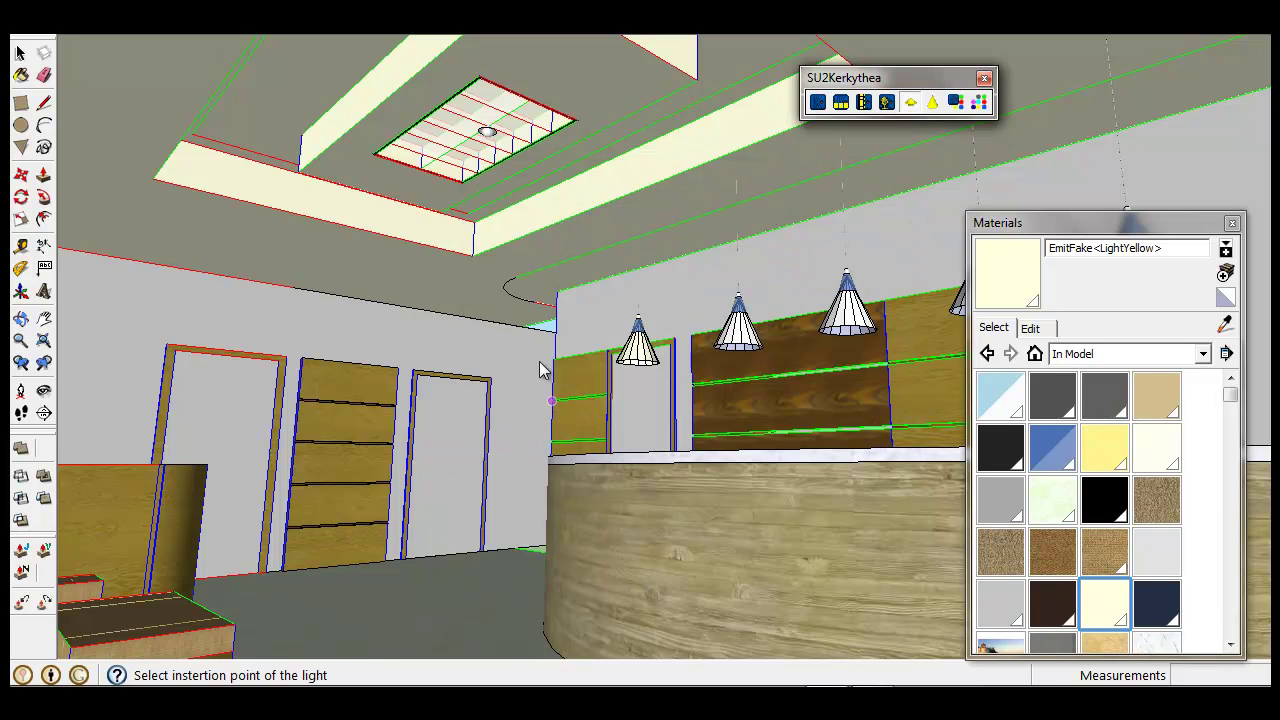
- Move the point light slightly down from the skylight panel
{"action": "left_click", "coordinate": [498, 146]}
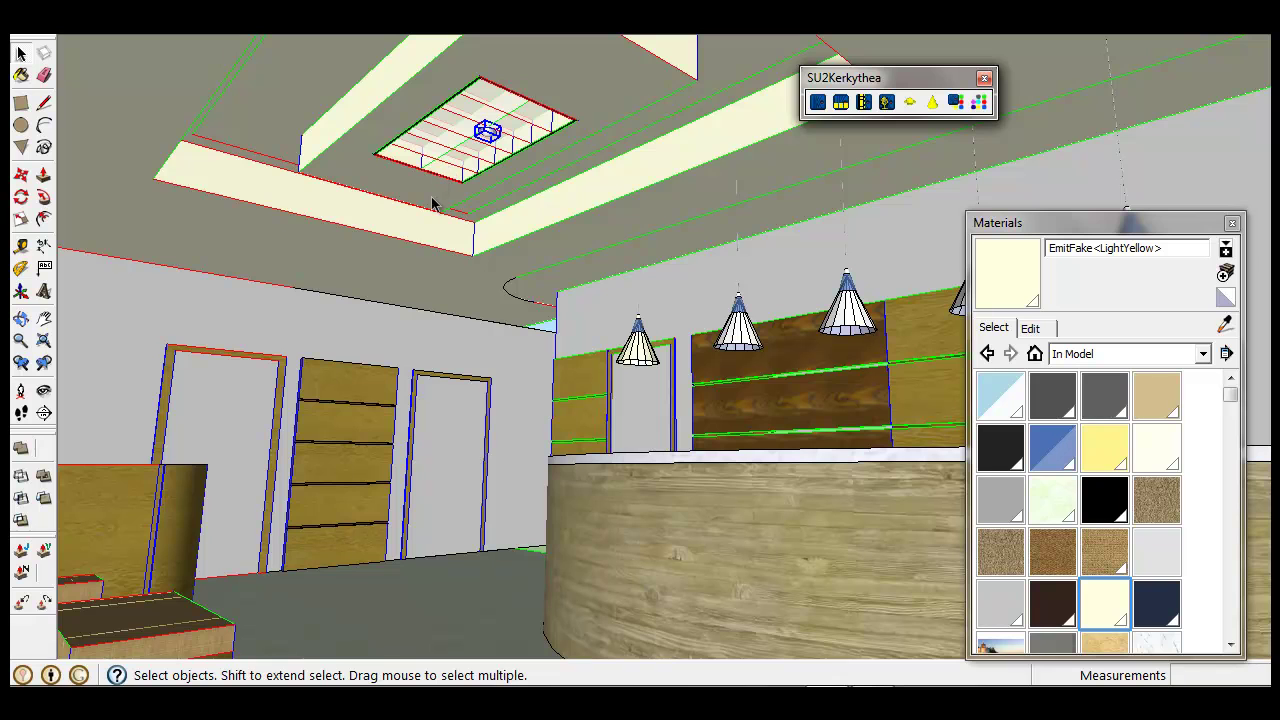
{"action": "key", "text": "m"}
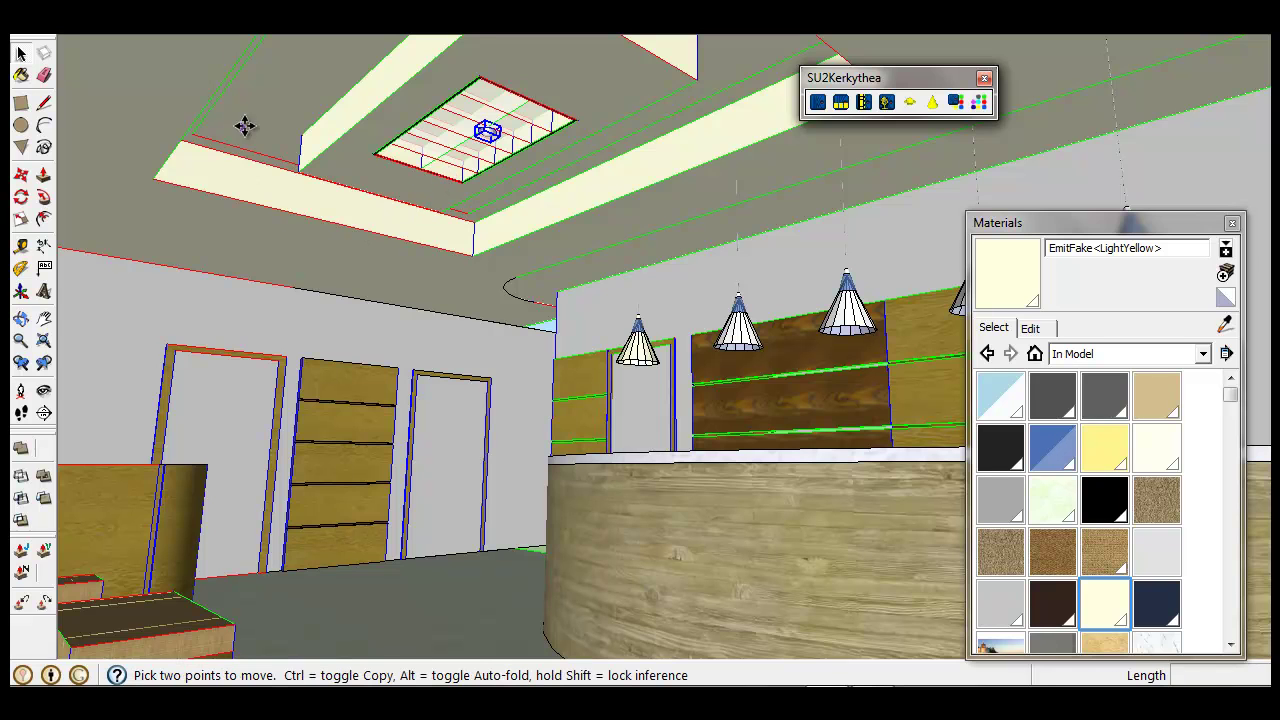
{"action": "left_click", "coordinate": [298, 132]}
{"action": "key", "text": "space"}
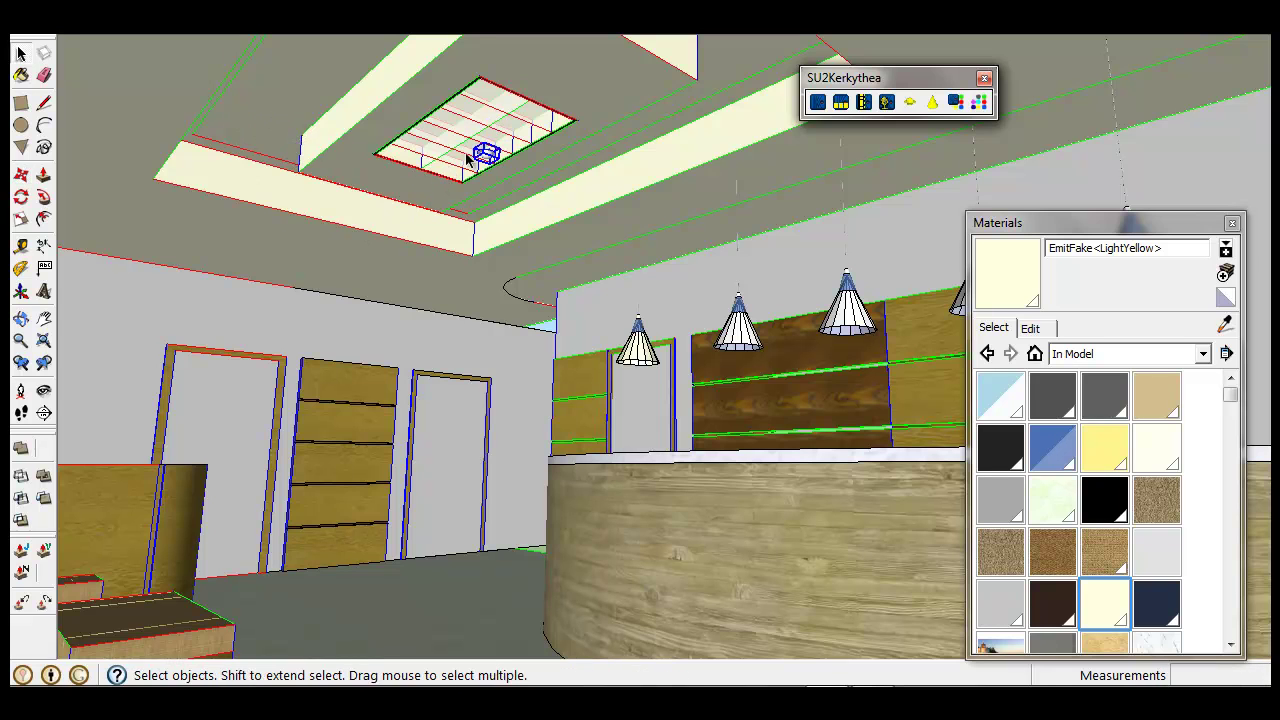
- Edit the skylight's point light, setting its light power to 2.5 and its attenuation to Inverse
{"action": "right_click", "coordinate": [484, 160]}
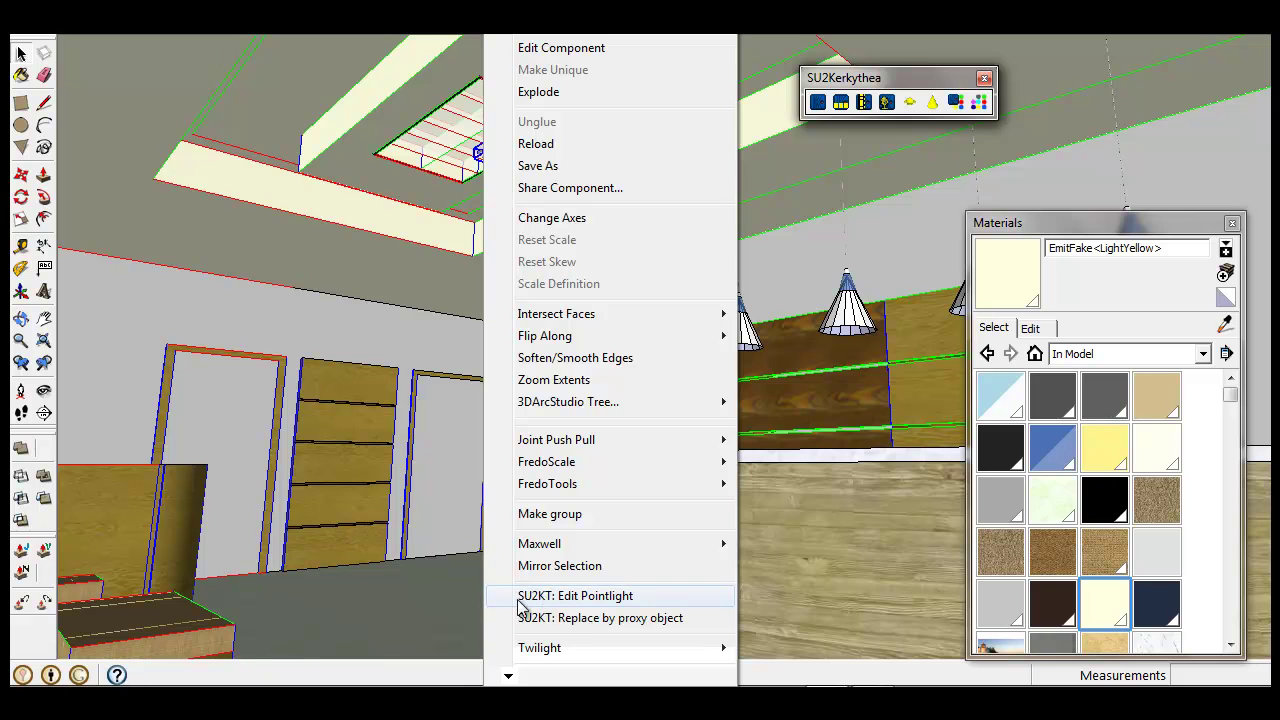
{"action": "left_click", "coordinate": [591, 597]}
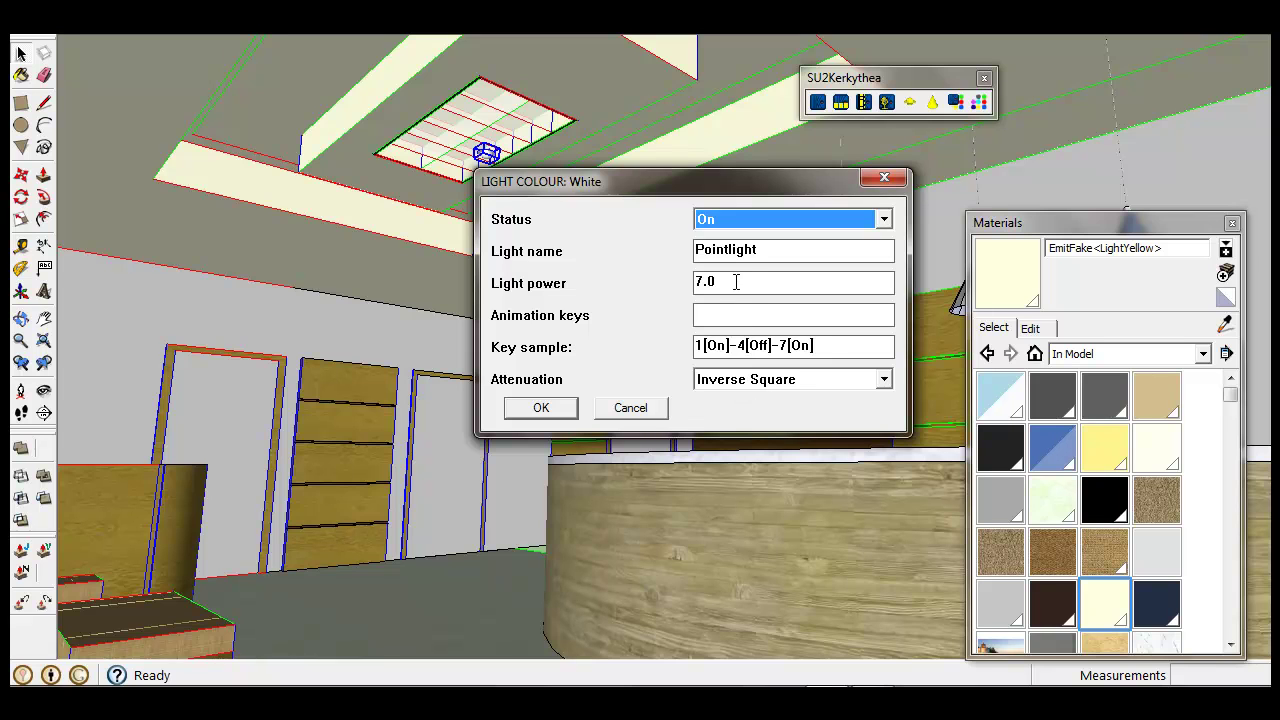
{"action": "double_click", "coordinate": [736, 283]}
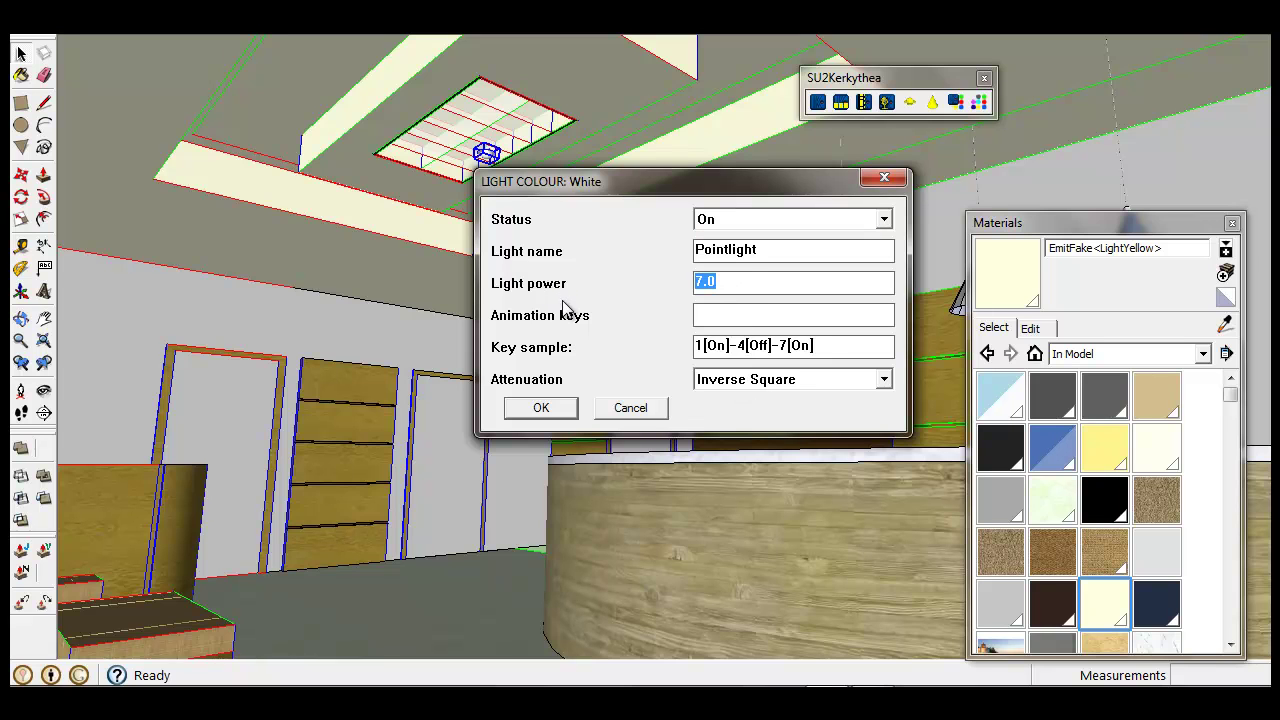
{"action": "type", "text": "2.5"}
{"action": "left_click", "coordinate": [755, 388]}
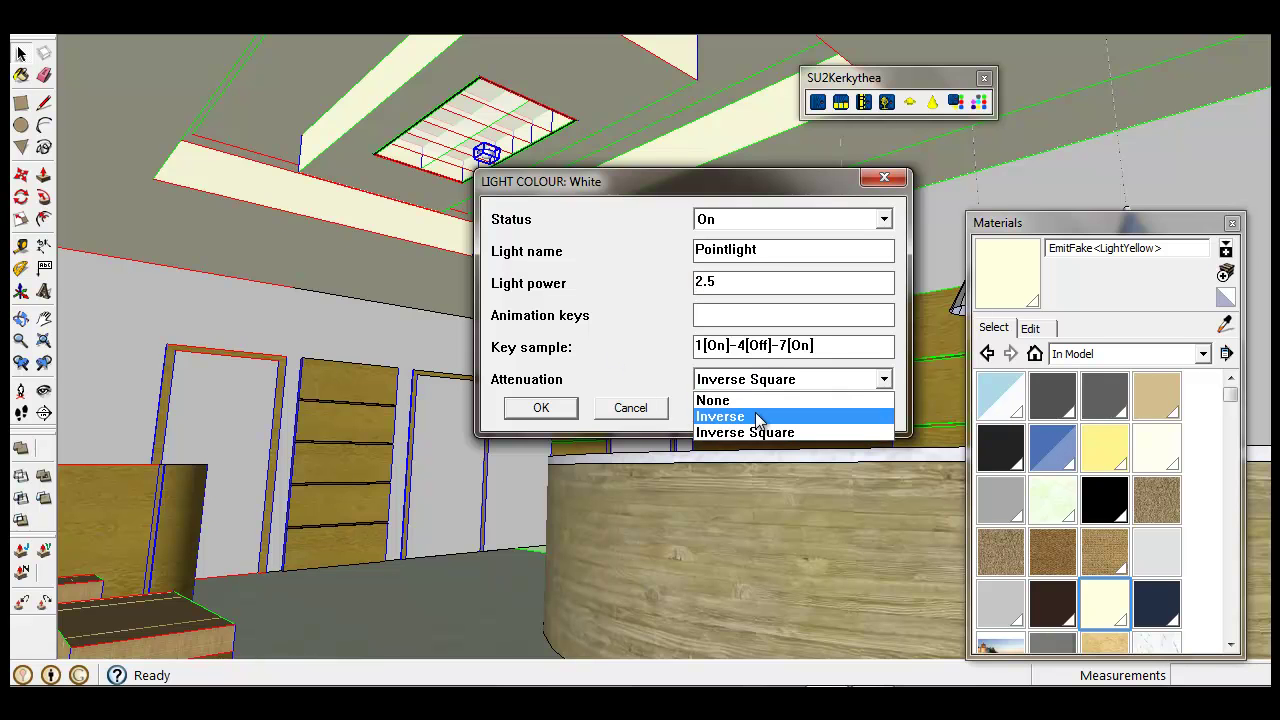
{"action": "left_click", "coordinate": [757, 418]}
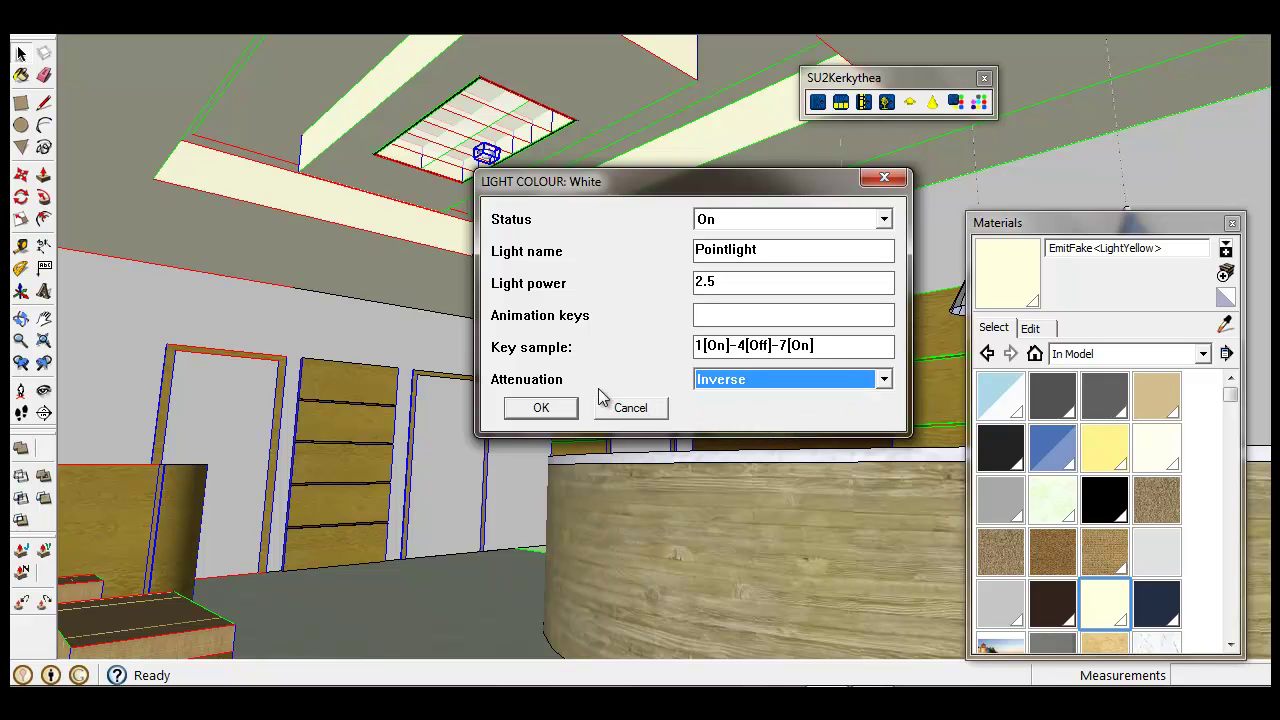
{"action": "left_click", "coordinate": [565, 413]}
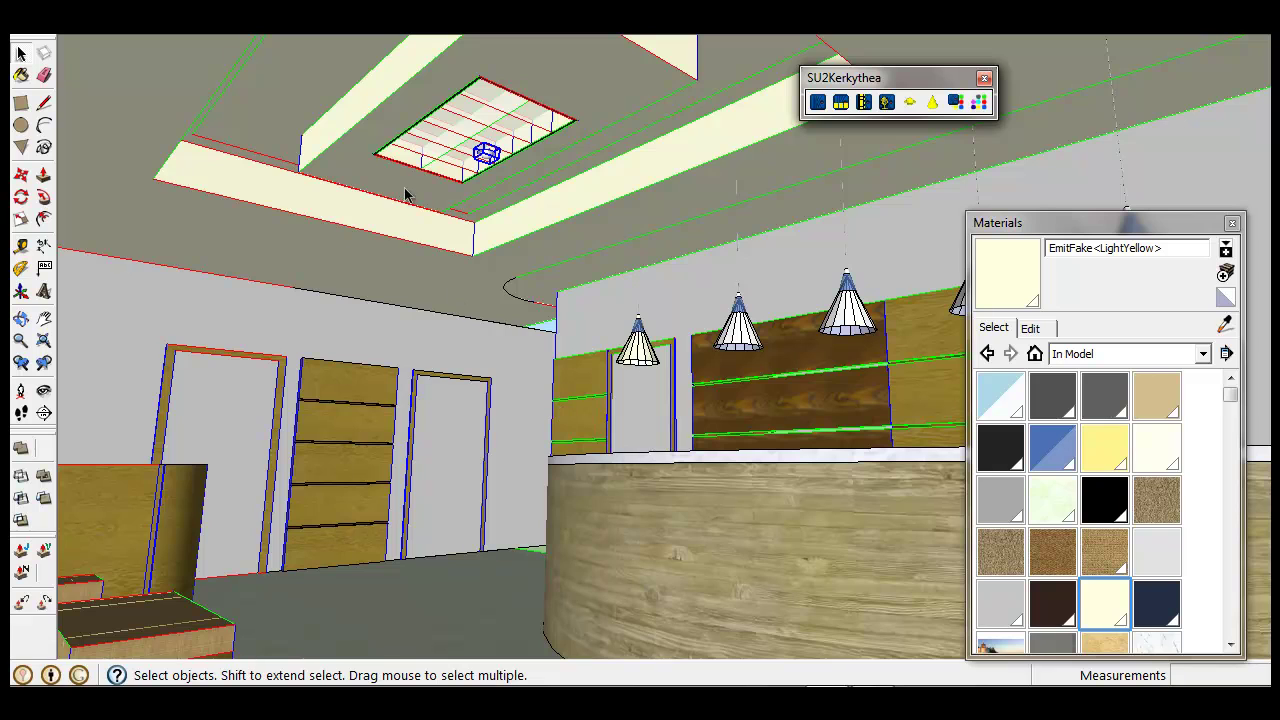
- Sample the window glass material behind the sofas and prefix its name with tg_ to make it tg_0095_LightBlue
{"action": "middle_click_drag", "start_coordinate": [601, 271], "coordinate": [552, 289]}
{"action": "middle_click_drag", "start_coordinate": [470, 486], "coordinate": [487, 423]}
{"action": "middle_click_drag", "start_coordinate": [504, 274], "coordinate": [370, 453]}
{"action": "middle_click_drag", "start_coordinate": [686, 418], "coordinate": [632, 434]}
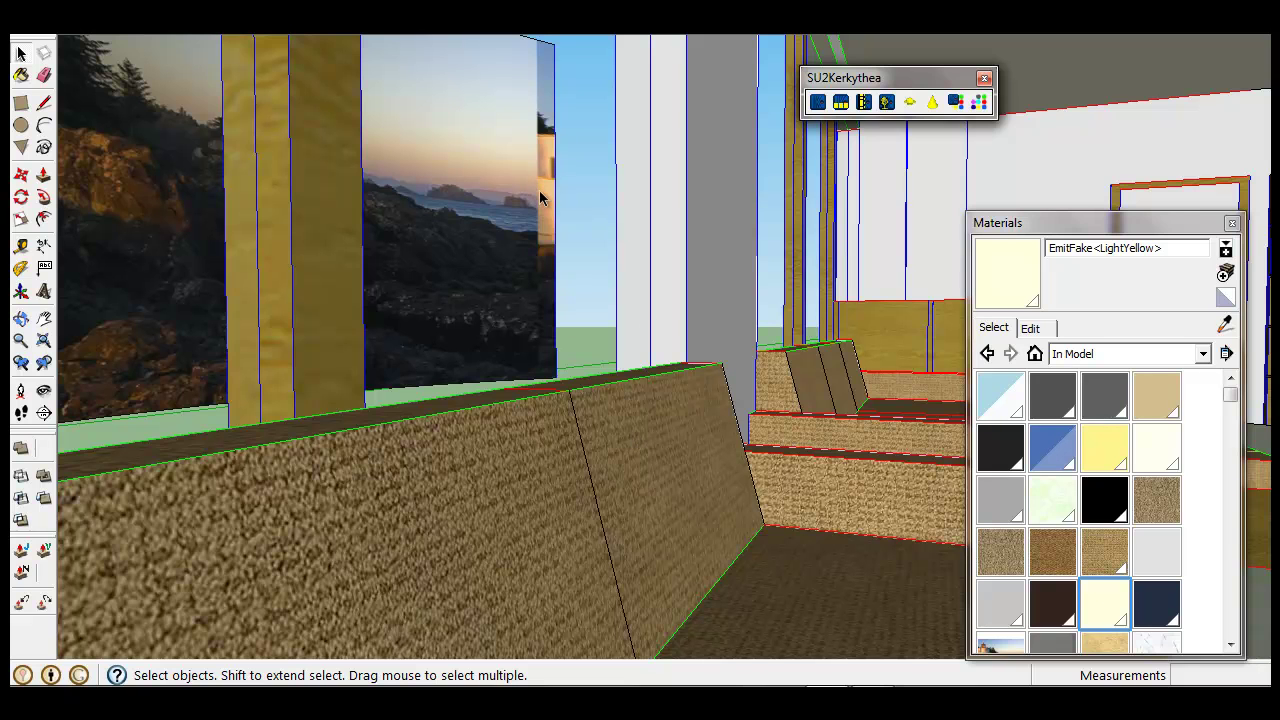
{"action": "key", "text": "b"}
{"action": "key", "text": "super"}
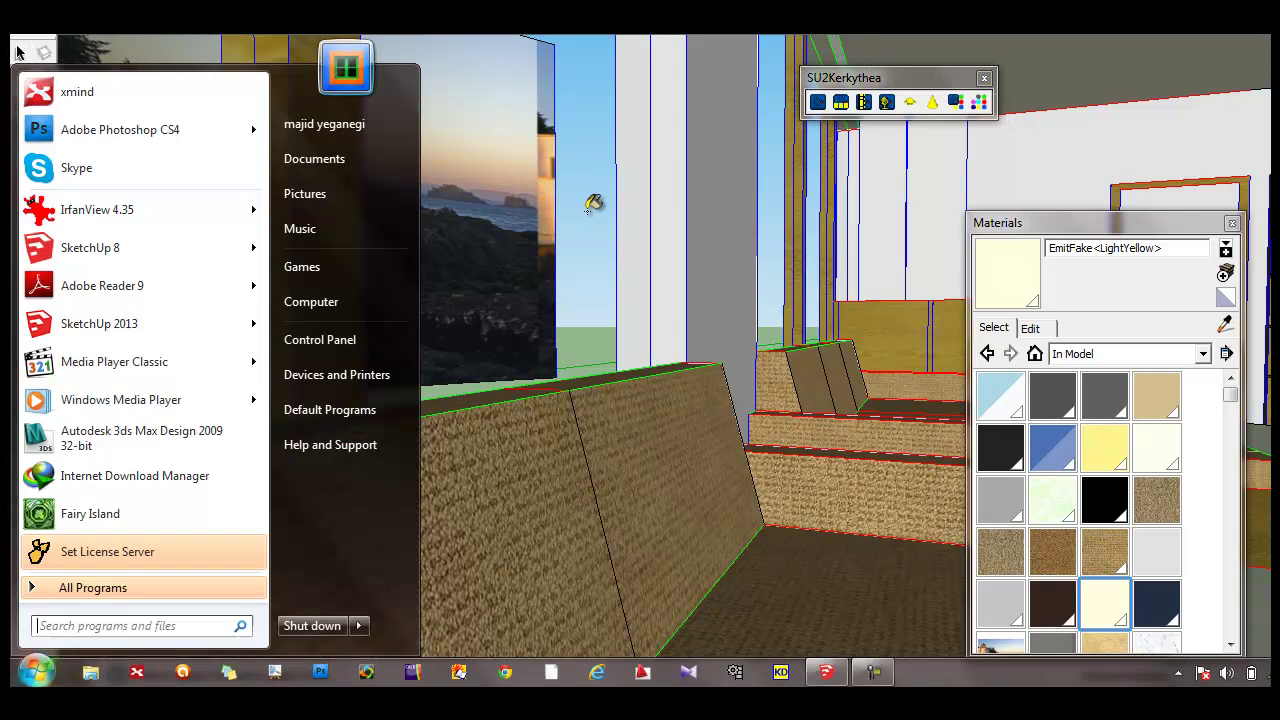
{"action": "key", "text": "super"}
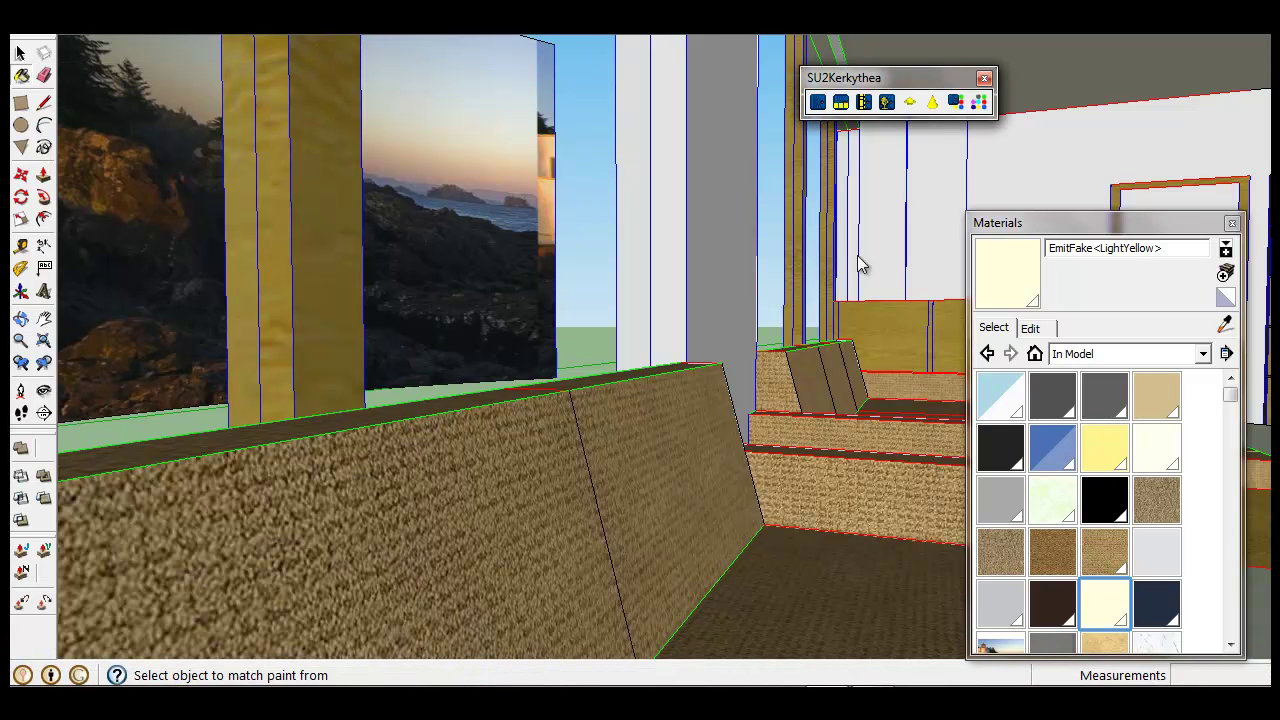
{"action": "left_click", "coordinate": [1225, 324]}
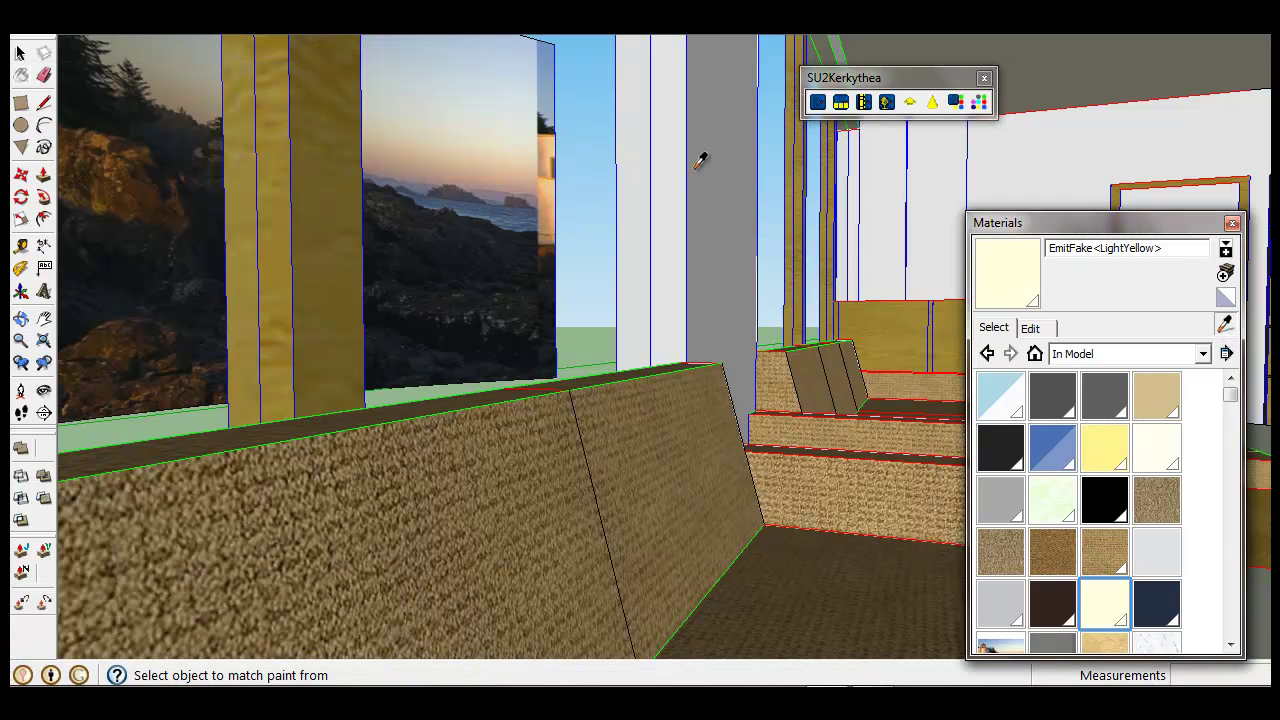
{"action": "left_click", "coordinate": [597, 150]}
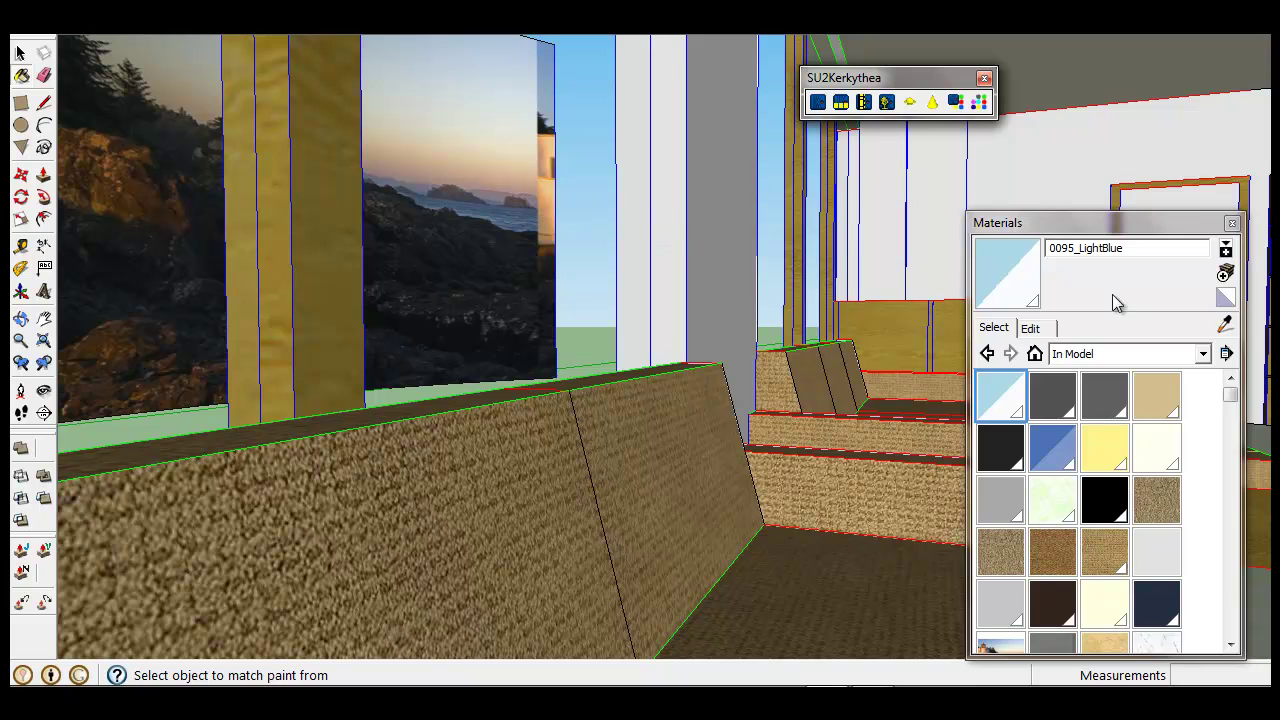
{"action": "left_click", "coordinate": [1051, 249]}
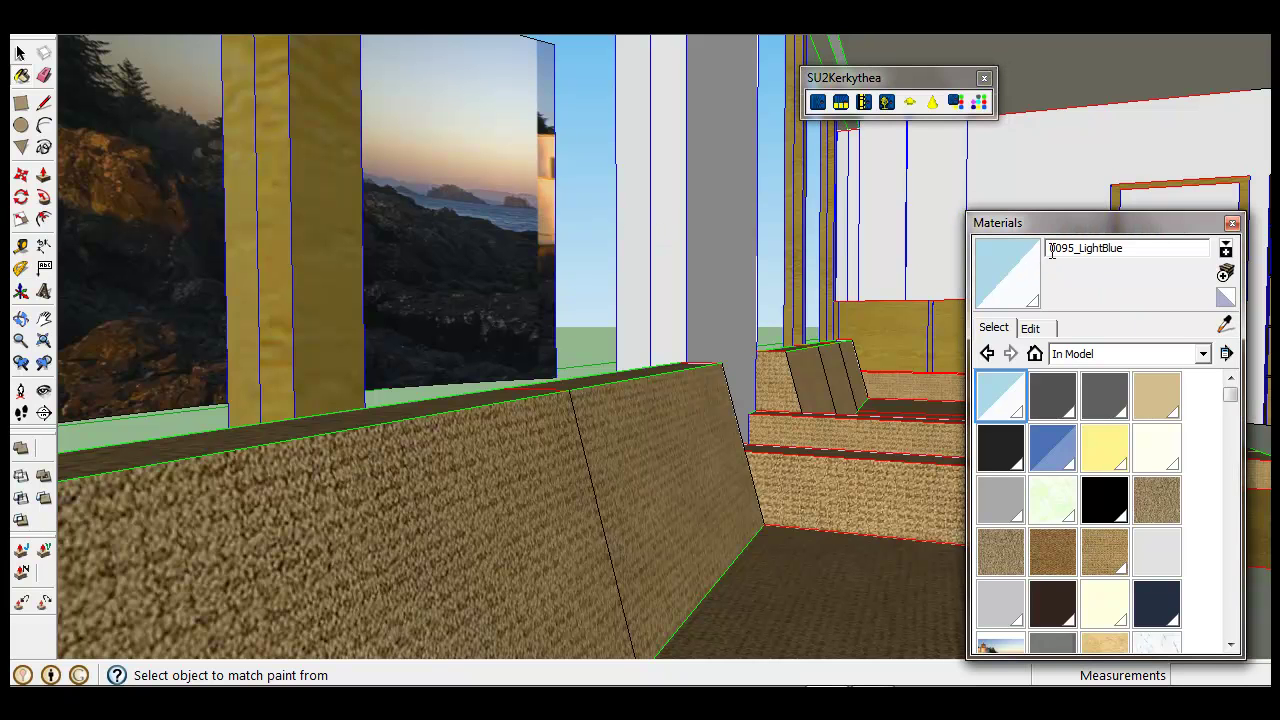
{"action": "type", "text": "Tg_"}
- Sample the glass panel beside the end of the sofa and the grey column between the windows to check their materials
{"action": "middle_click_drag", "start_coordinate": [703, 240], "coordinate": [677, 278]}
{"action": "scroll", "coordinate": [677, 278], "scroll_direction": "down", "scroll_amount": 3}
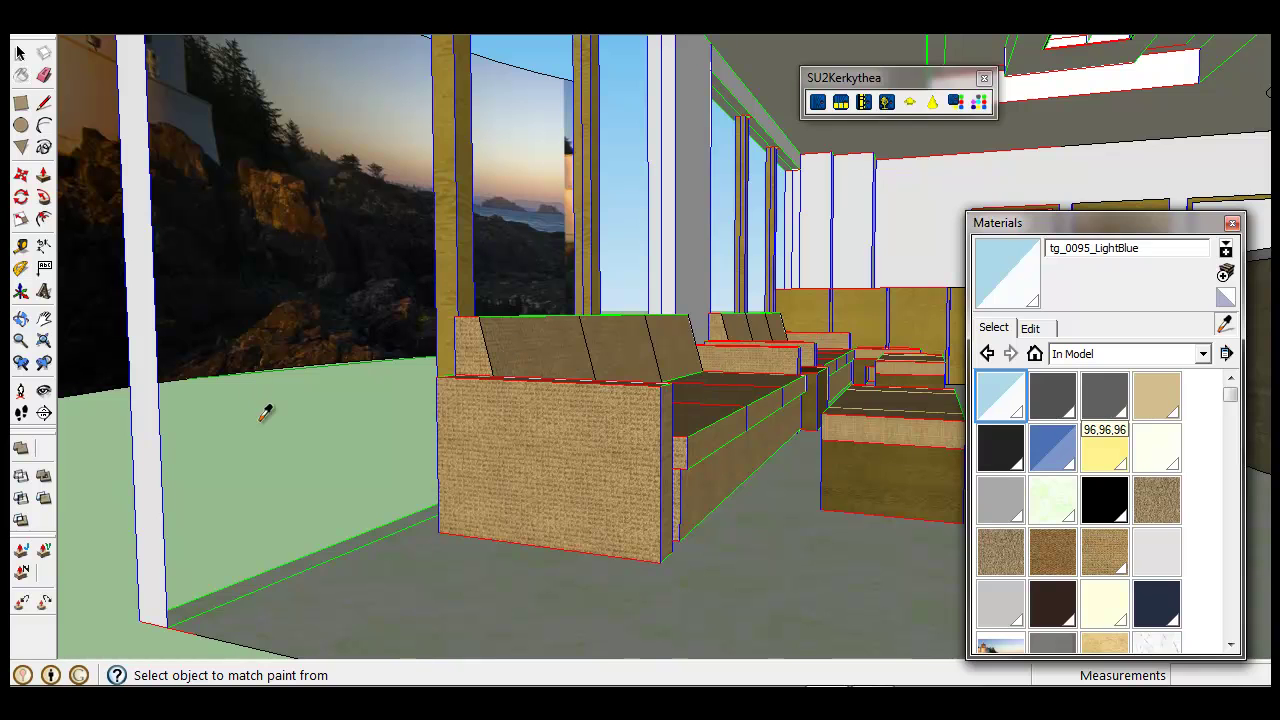
{"action": "left_click", "coordinate": [295, 405]}
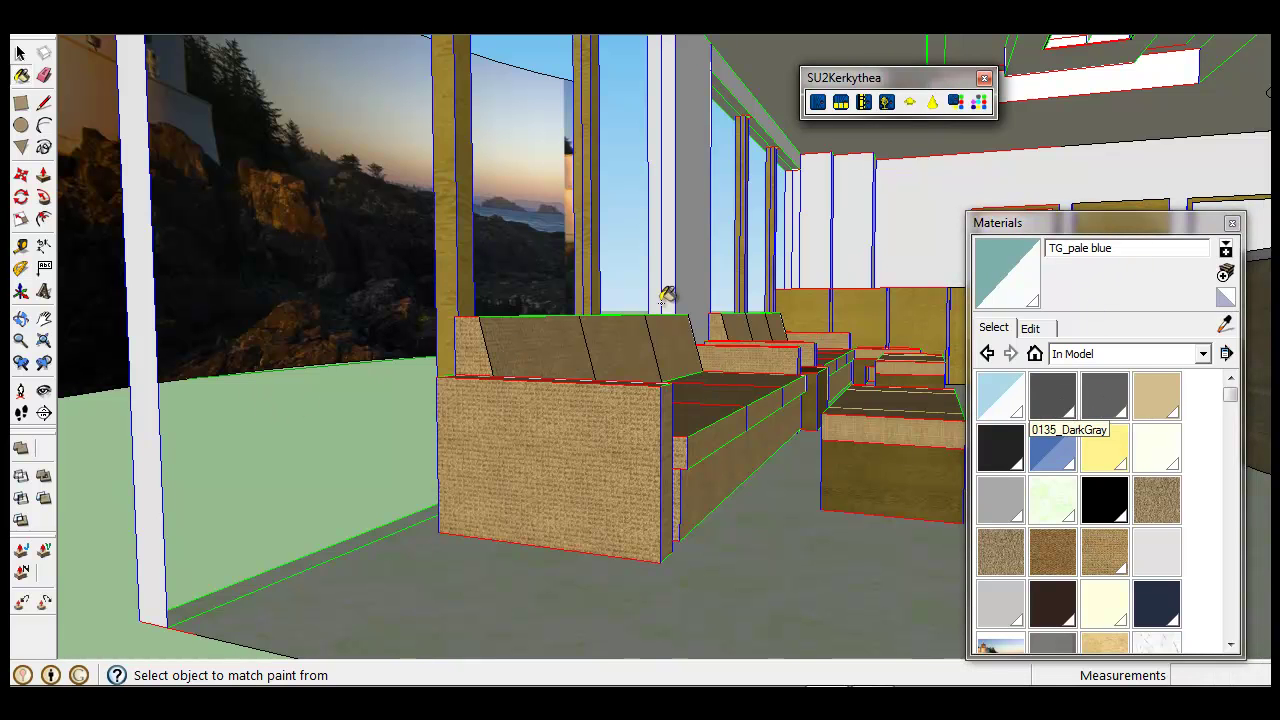
{"action": "middle_click_drag", "start_coordinate": [648, 338], "coordinate": [650, 333]}
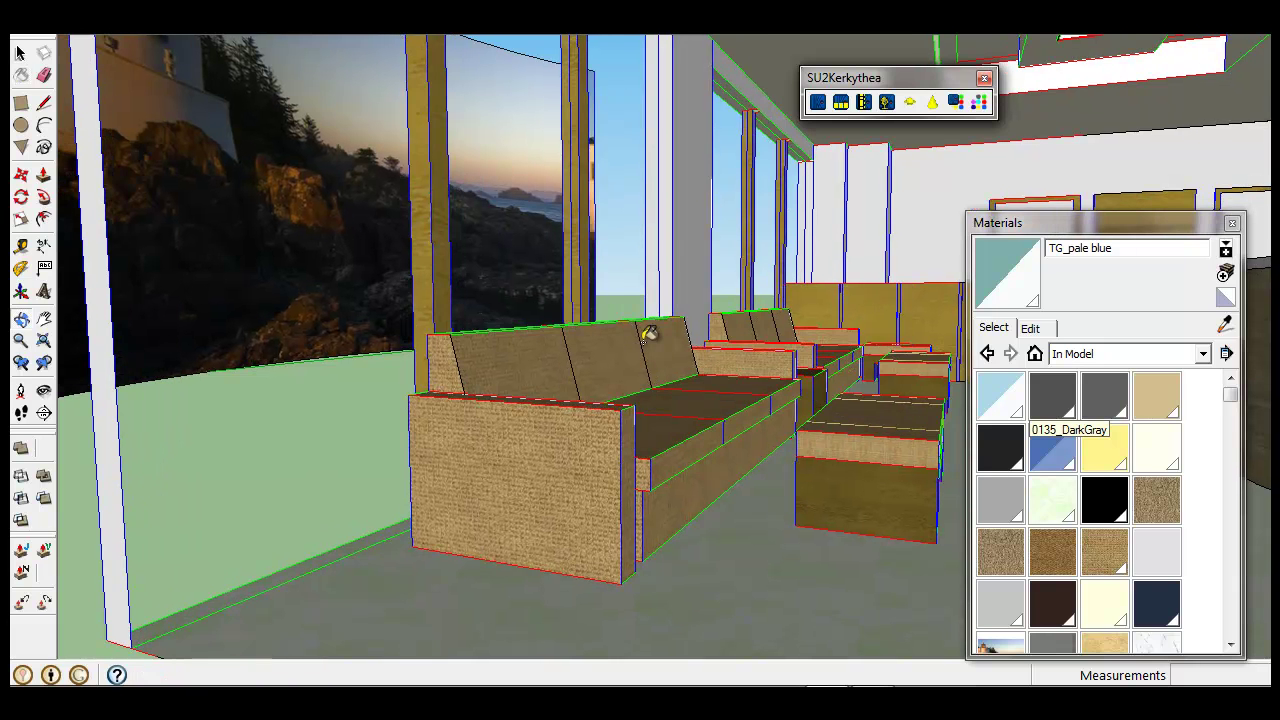
{"action": "scroll", "coordinate": [690, 290], "scroll_direction": "up", "scroll_amount": 4}
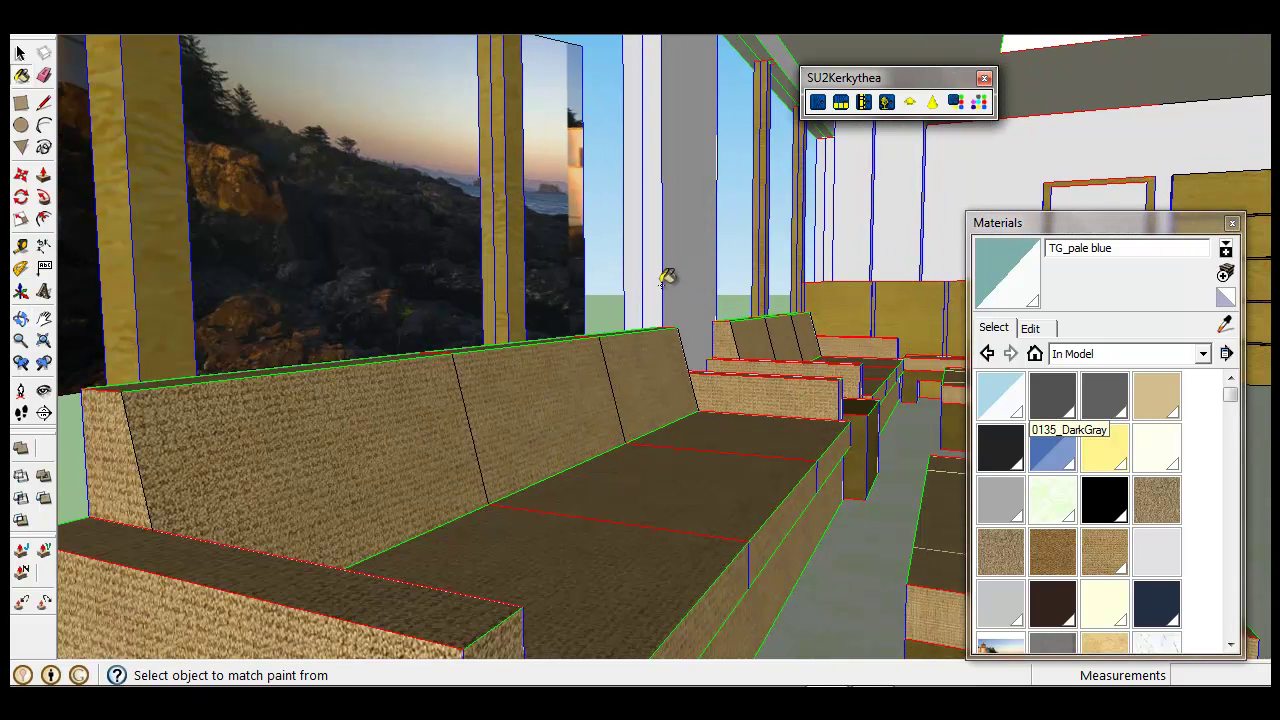
{"action": "left_click", "coordinate": [677, 277], "text": "alt"}
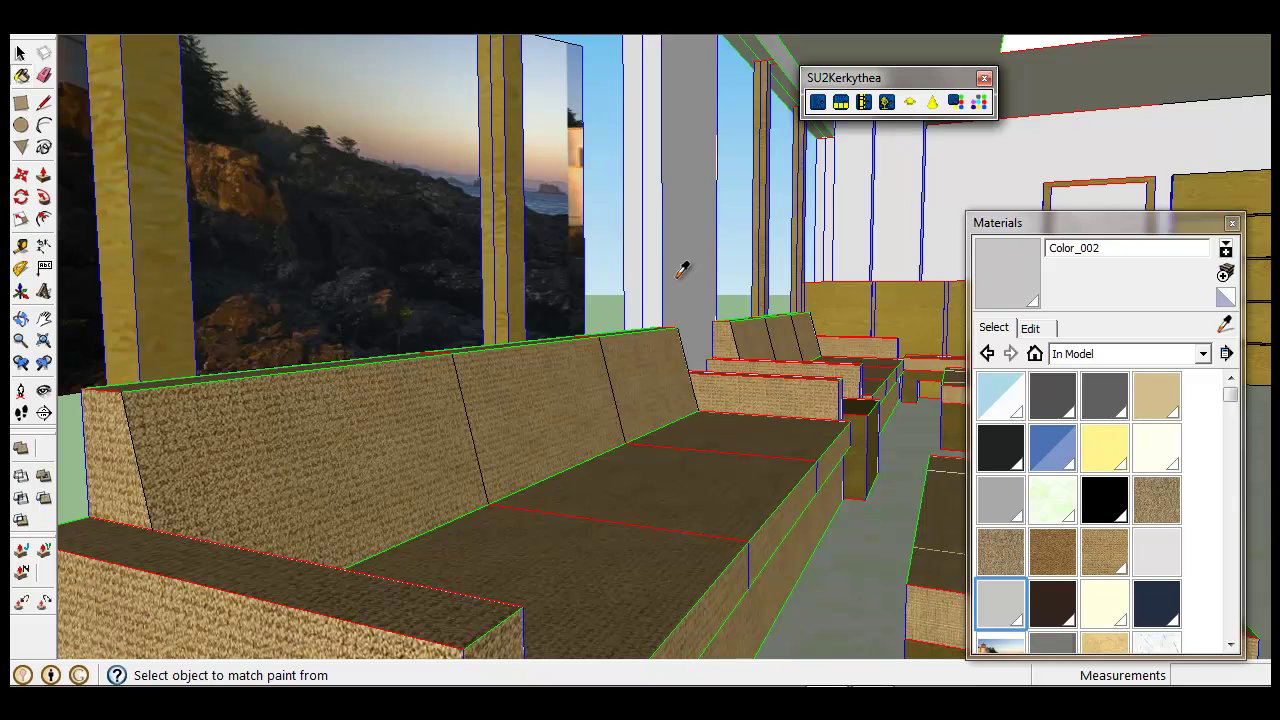
- Sample the lighthouse backdrop image and the window glass in front of it to check their material names
{"action": "scroll", "coordinate": [690, 280], "scroll_direction": "down", "scroll_amount": 5}
{"action": "left_click", "coordinate": [128, 290]}
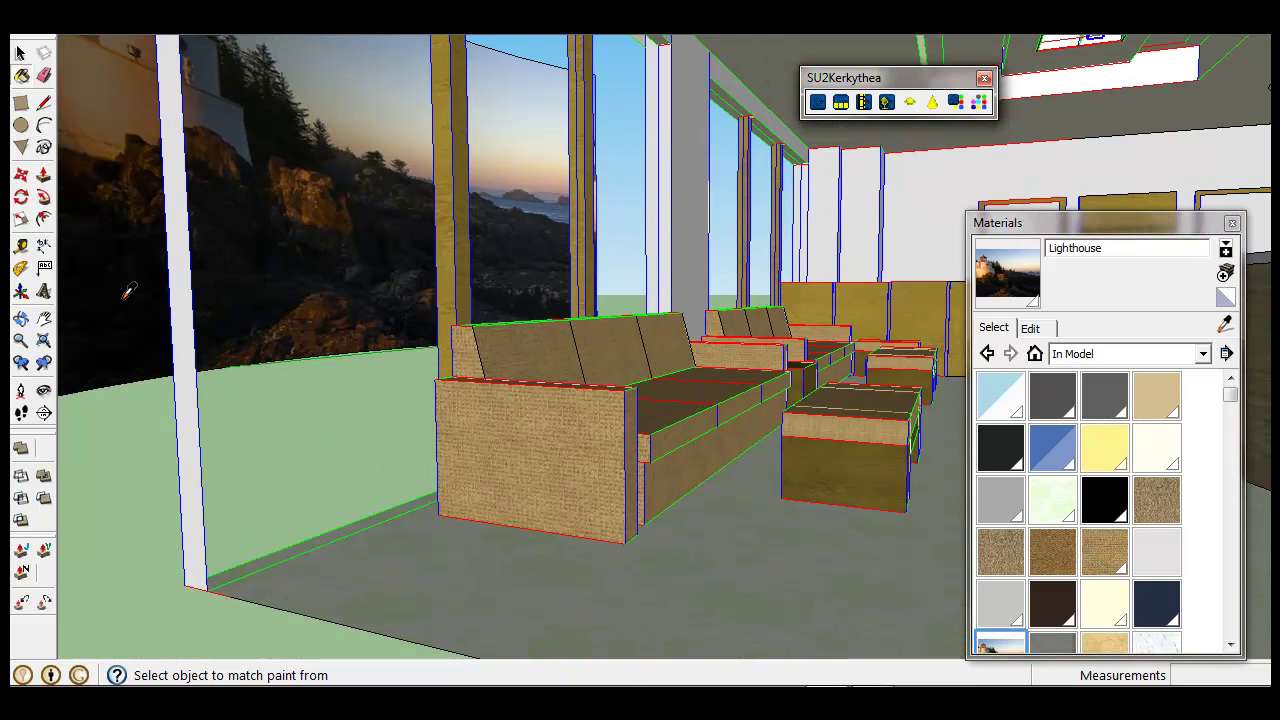
{"action": "left_click", "coordinate": [548, 262]}
{"action": "middle_click_drag", "start_coordinate": [593, 256], "coordinate": [547, 313]}
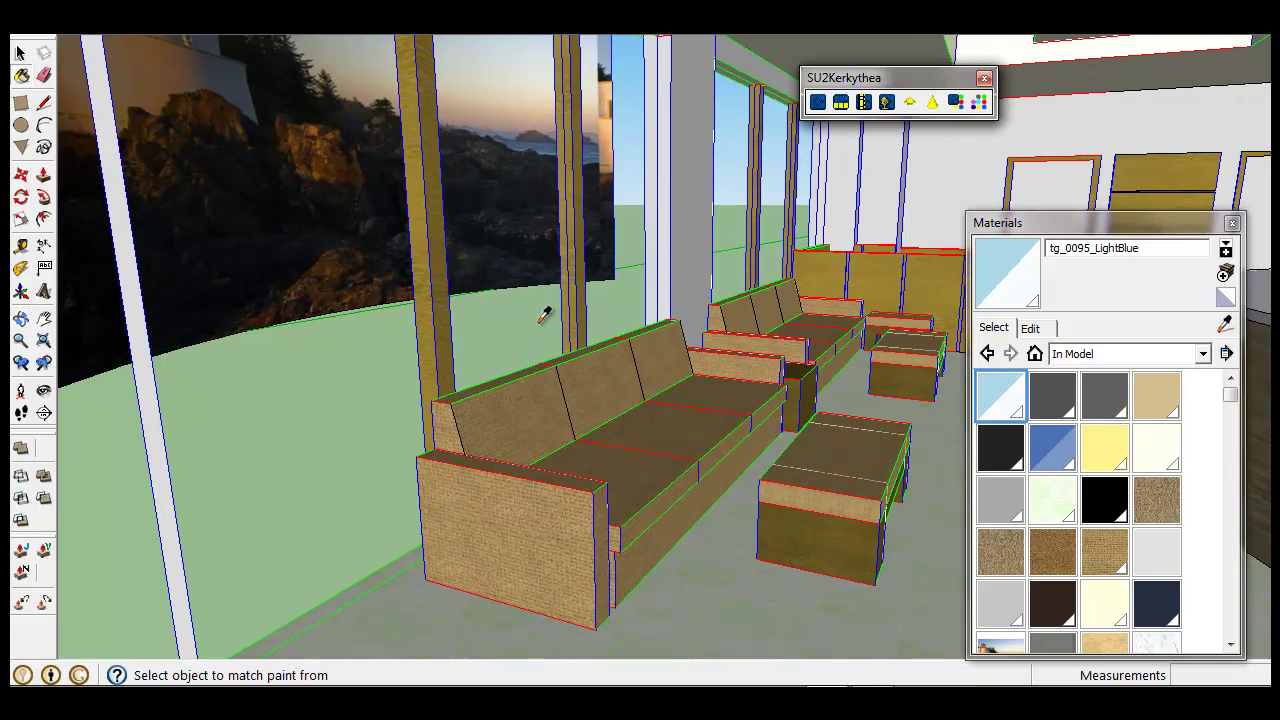
{"action": "key", "text": "space"}
- Export the model to Kerkythea as an XML file on the Desktop, with Geometry, Lights and Default UVs set to Yes and Instanced set to No
{"action": "mouse_move", "coordinate": [486, 323]}
{"action": "middle_mouse_down"}
{"action": "mouse_move", "coordinate": [495, 350]}
{"action": "mouse_move", "coordinate": [586, 338]}
{"action": "middle_mouse_up"}
{"action": "middle_click_drag", "start_coordinate": [670, 337], "coordinate": [574, 340]}
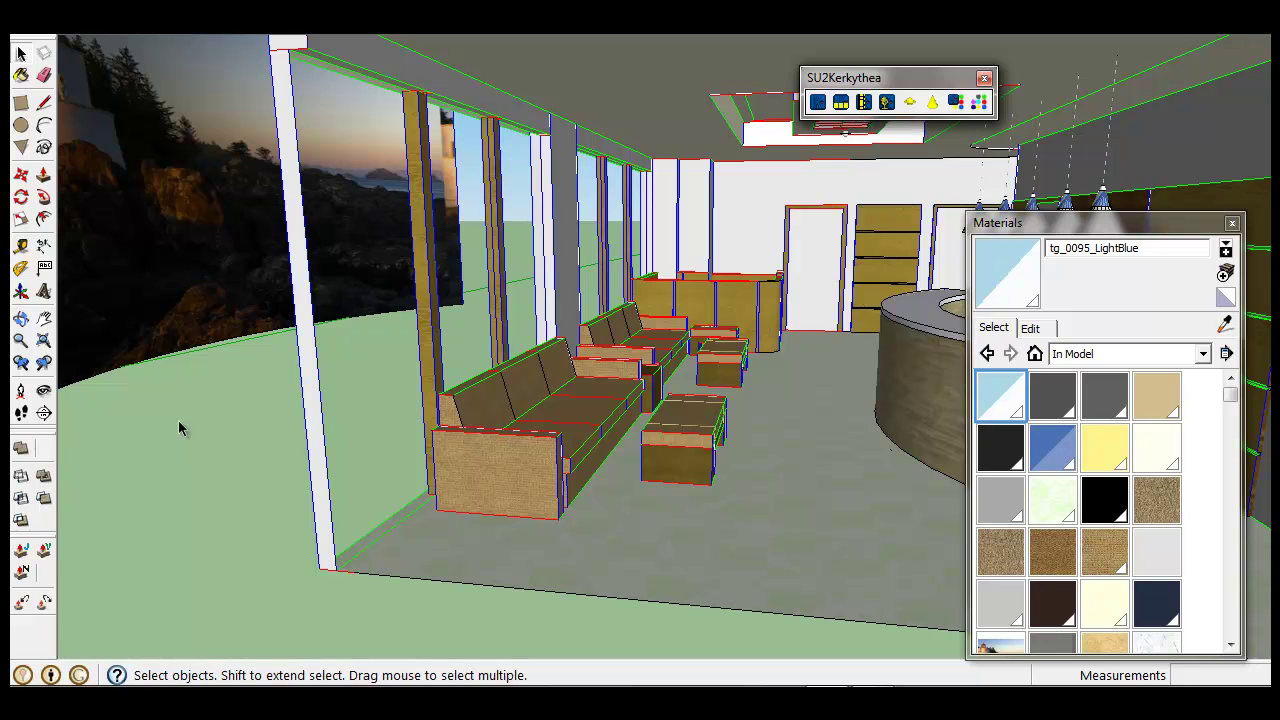
{"action": "left_click", "coordinate": [816, 108]}
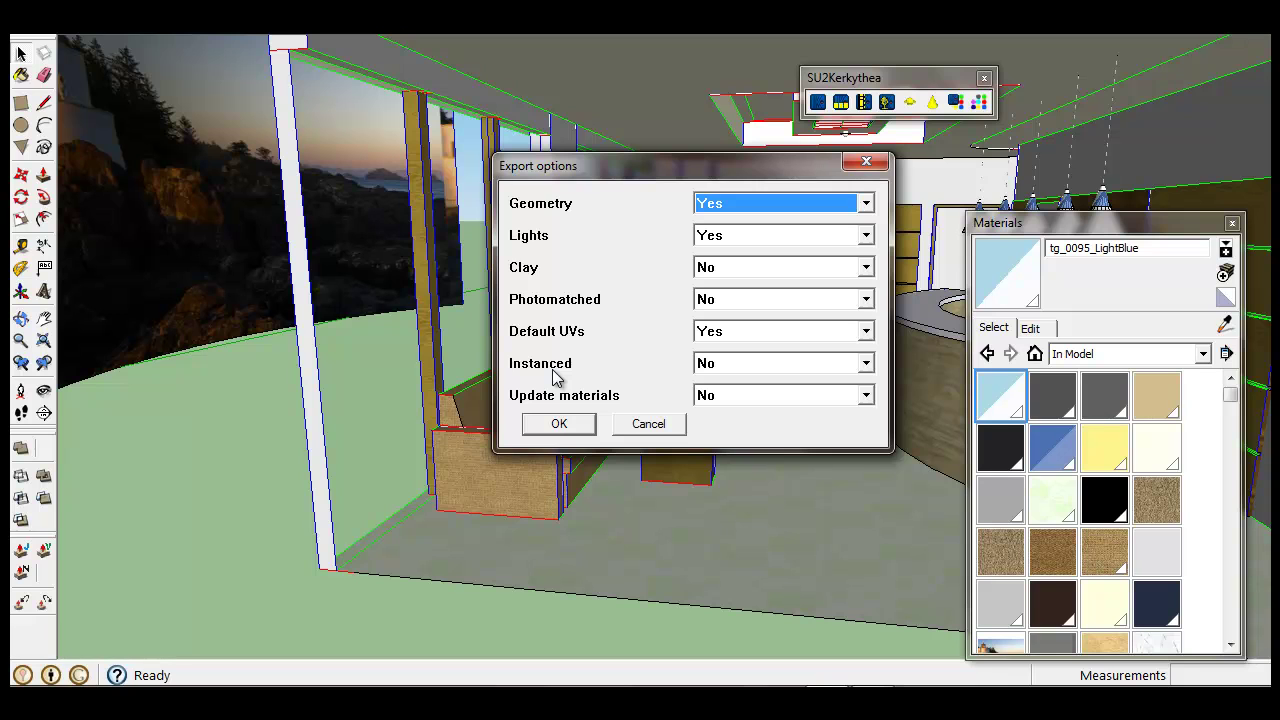
{"action": "left_click", "coordinate": [729, 366]}
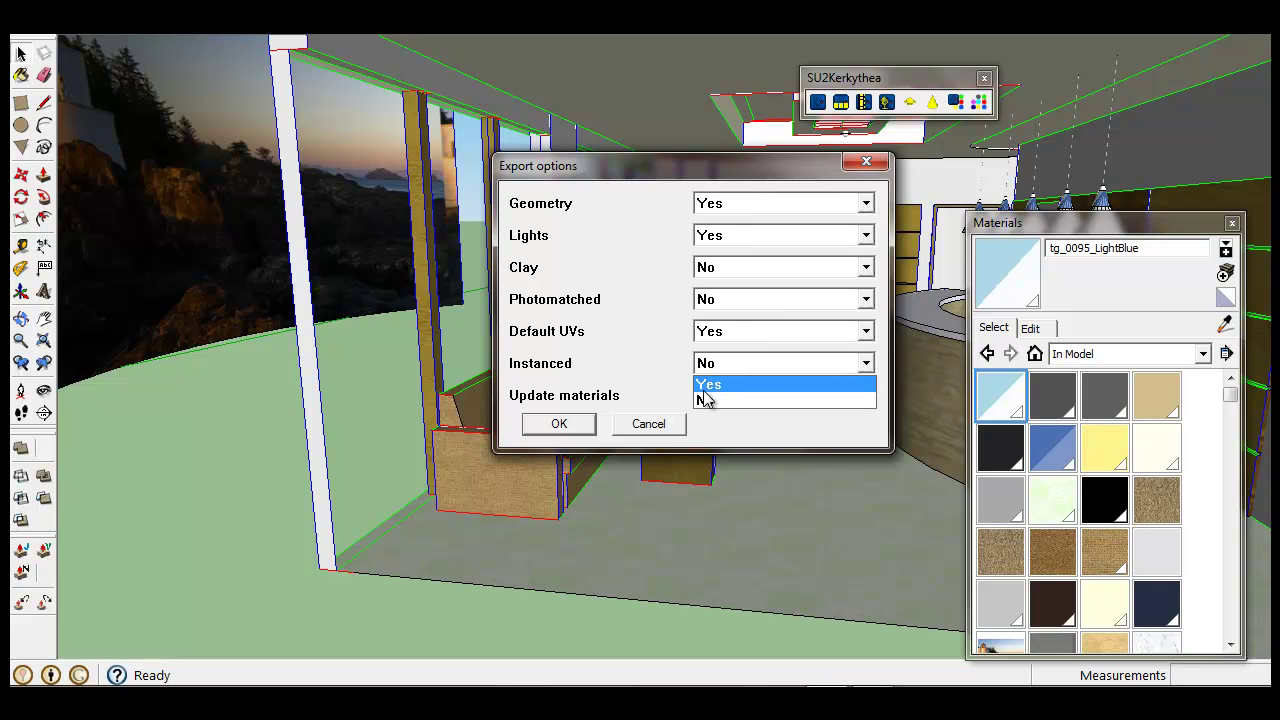
{"action": "left_click", "coordinate": [632, 363]}
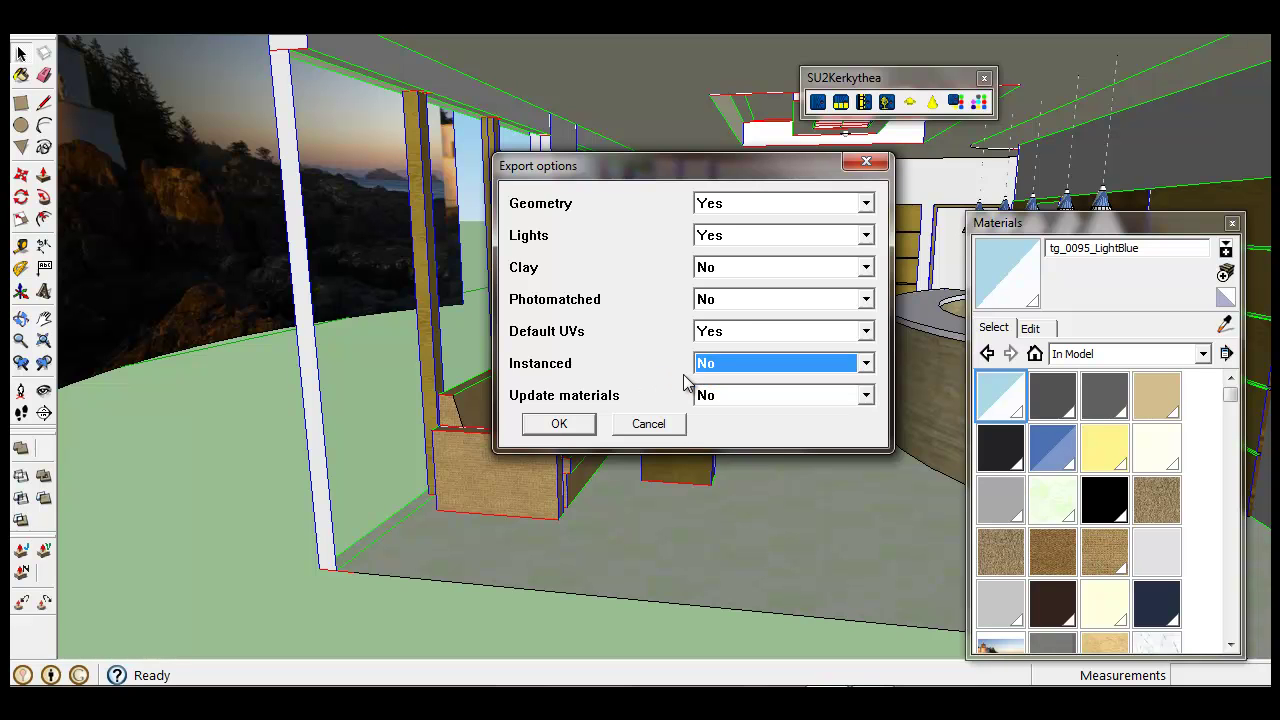
{"action": "left_click", "coordinate": [577, 428]}
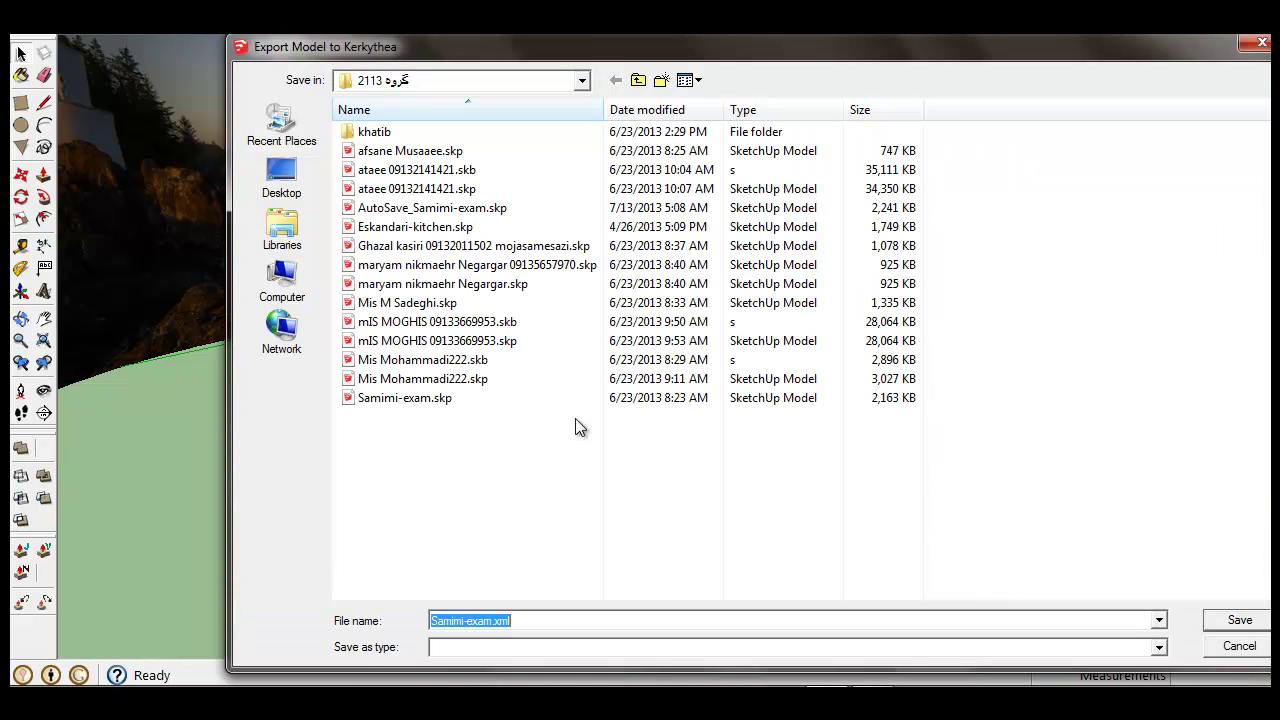
{"action": "left_click", "coordinate": [290, 180]}
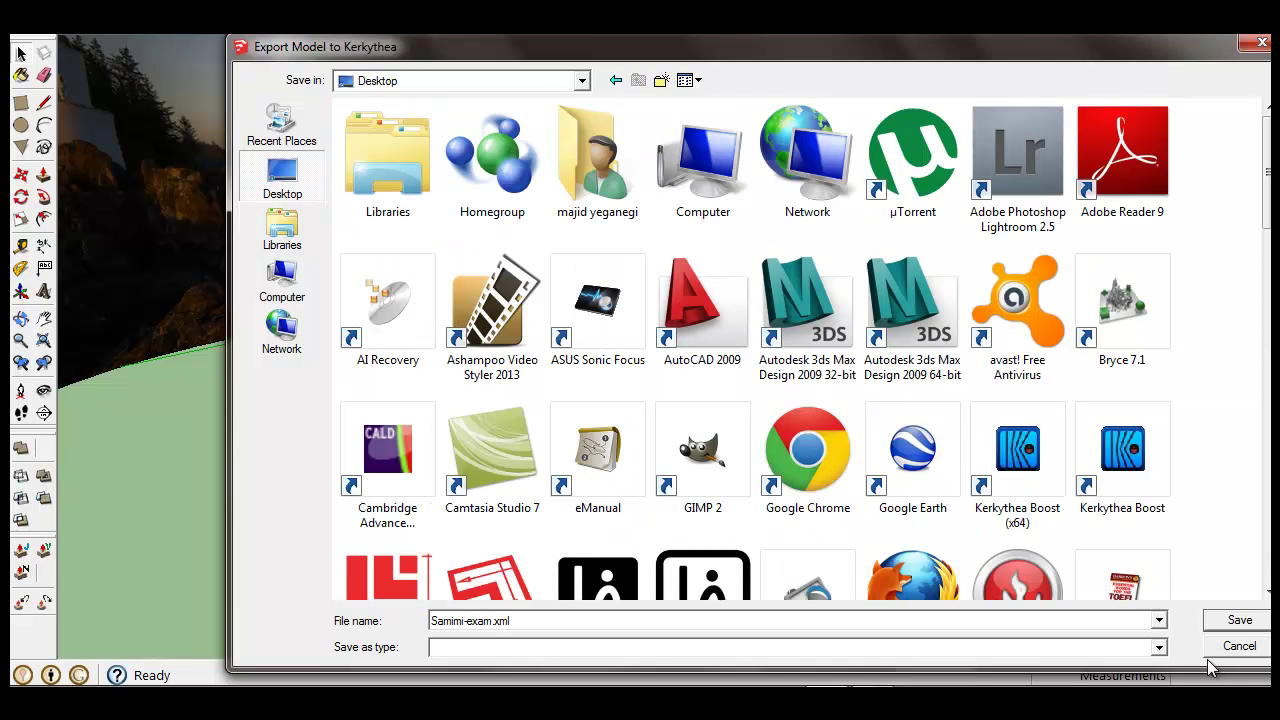
{"action": "left_click", "coordinate": [1239, 620]}
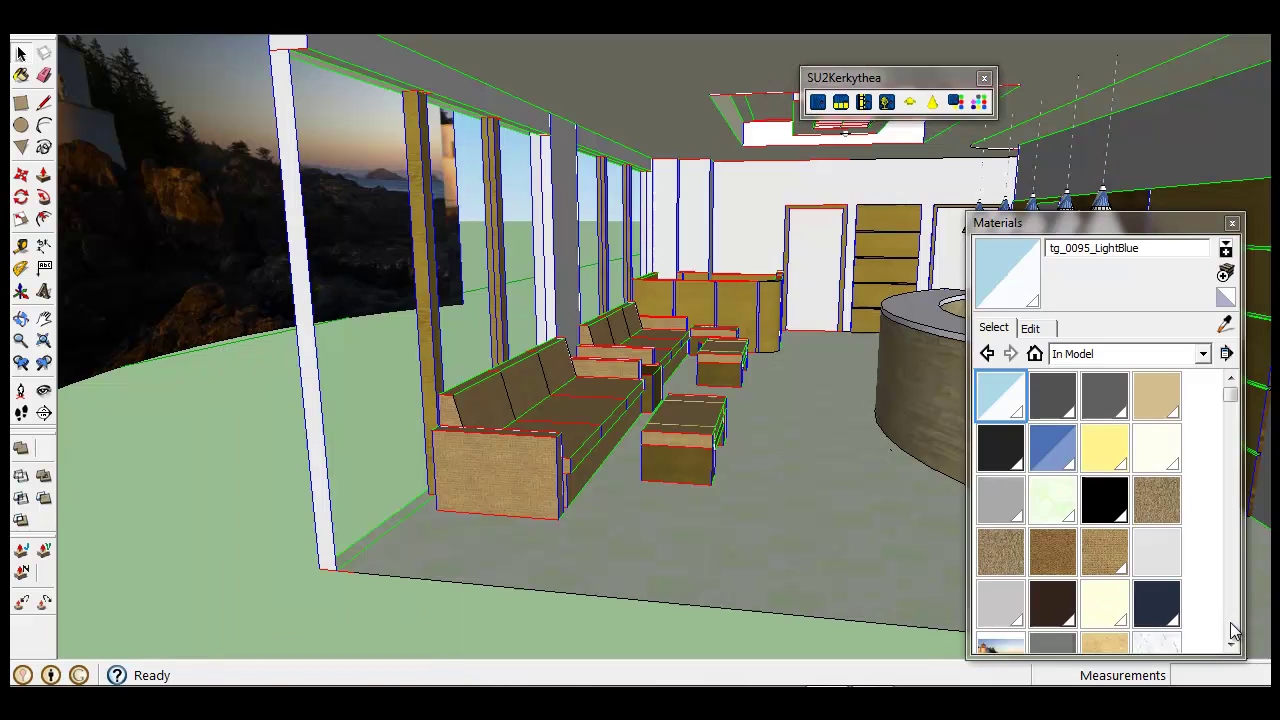